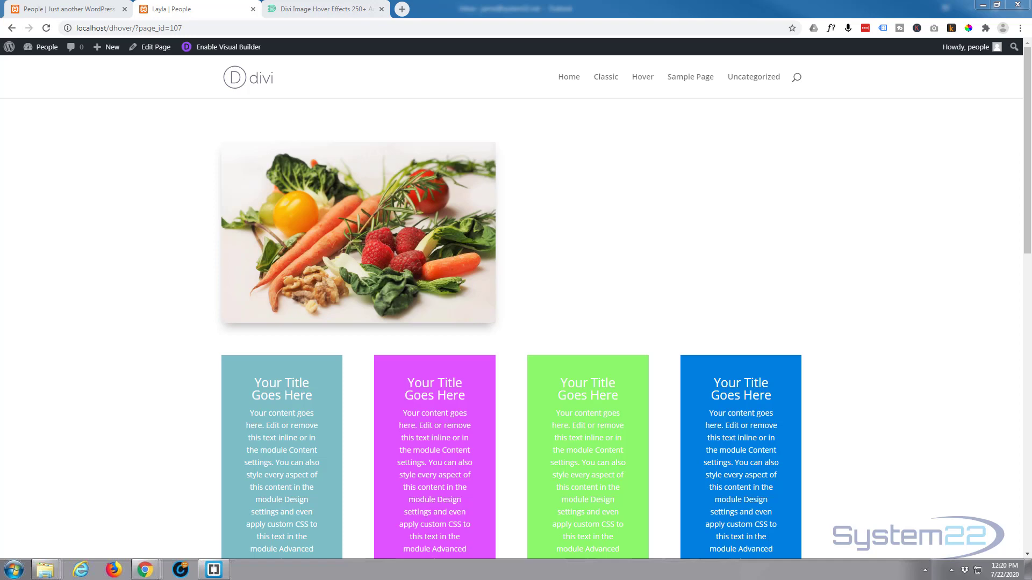
# - Examine the image hover examples with title and content overlays on the People demo page
pyautogui.click(98, 10)
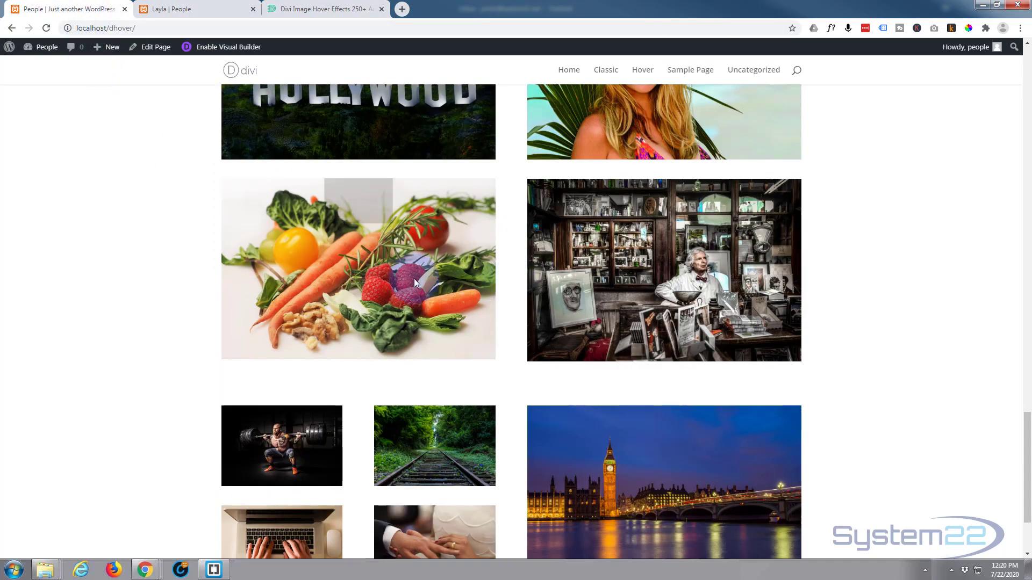
pyautogui.scroll(1, 134, 315)
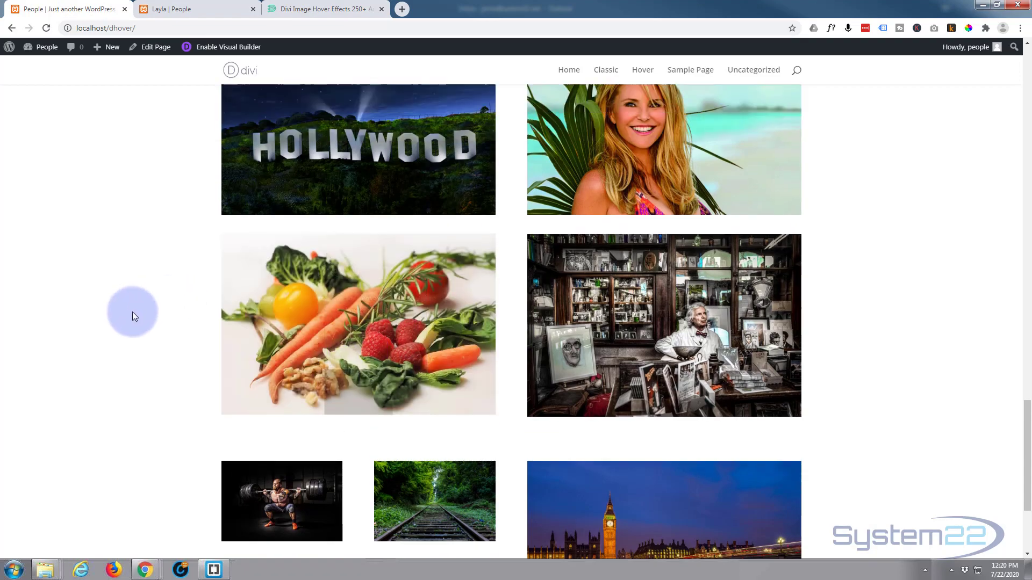
pyautogui.scroll(18, 132, 312)
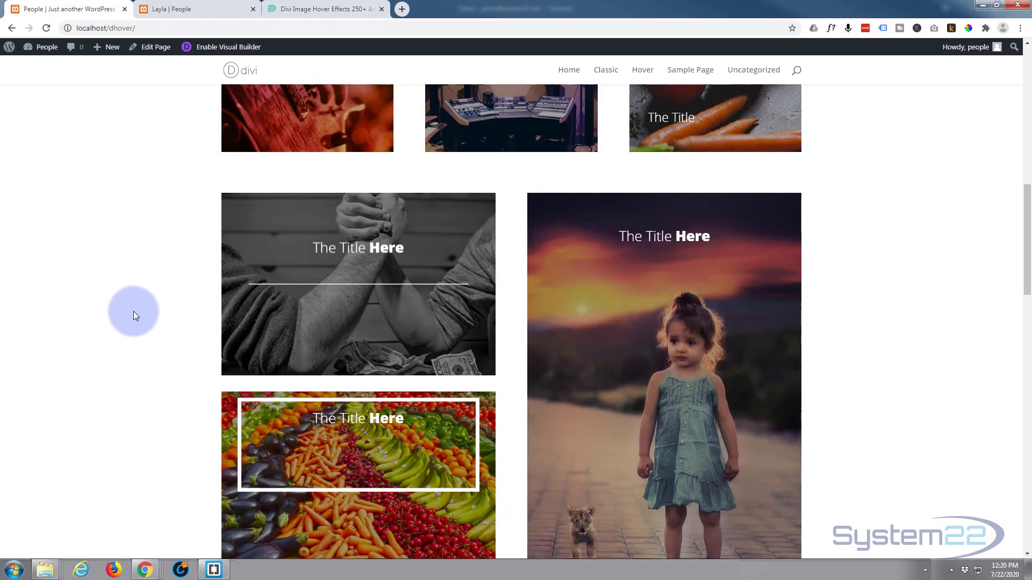
pyautogui.scroll(15, 133, 311)
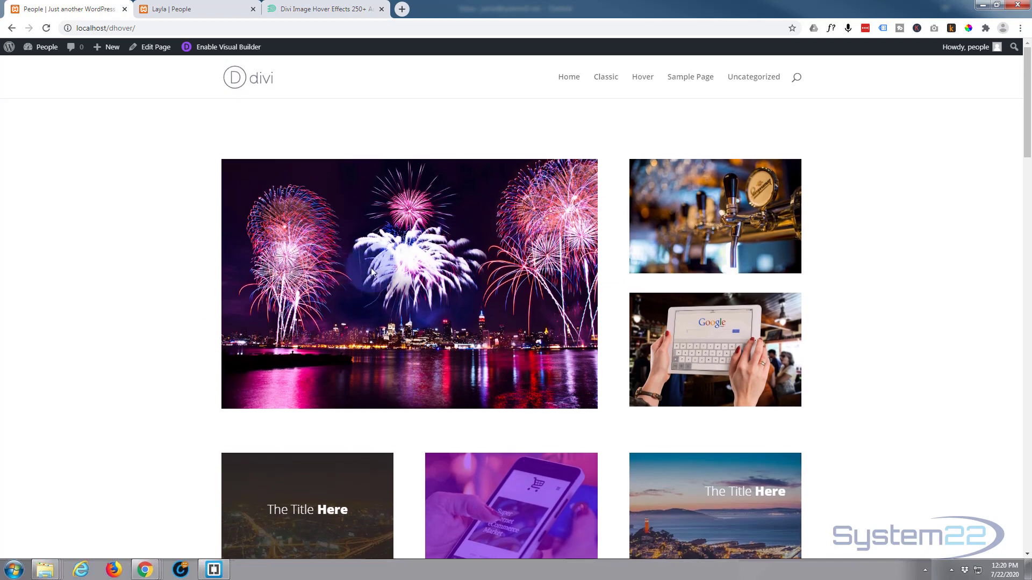
pyautogui.scroll(-1, 713, 388)
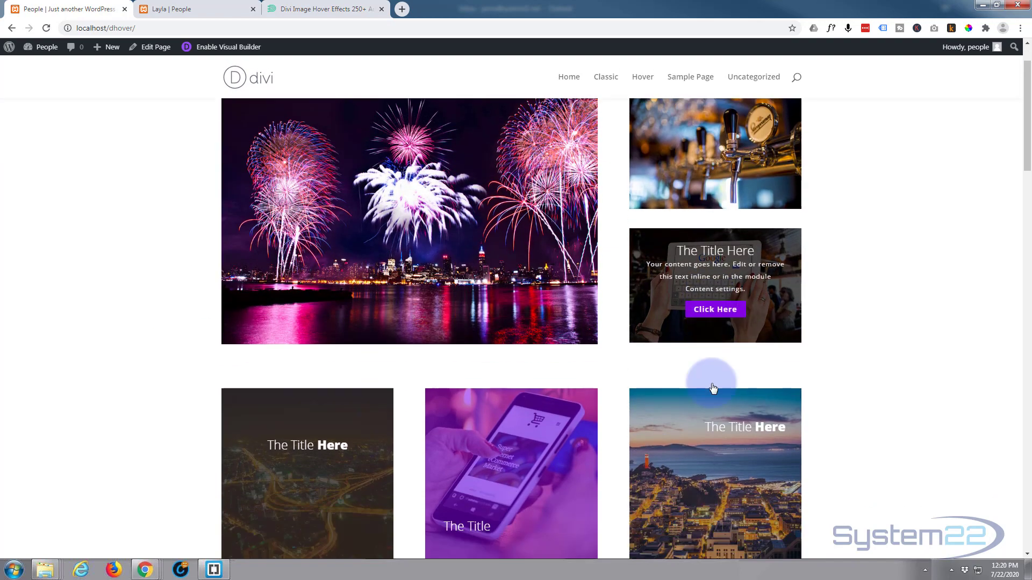
pyautogui.scroll(-4, 713, 388)
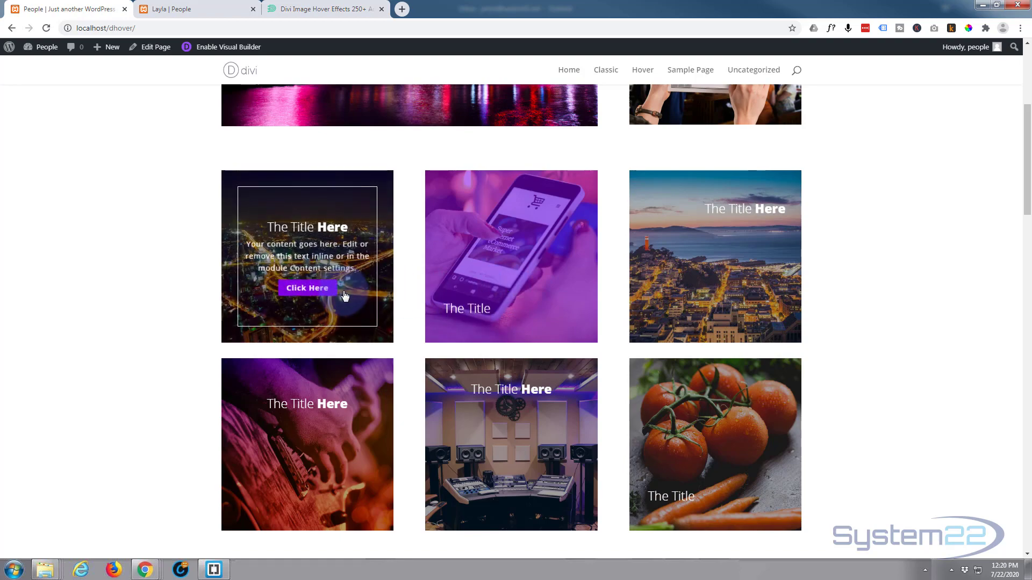
# - View the Divi Image Hover product page, and check the vegetable image's hover effect on the People demo page
pyautogui.click(338, 7)
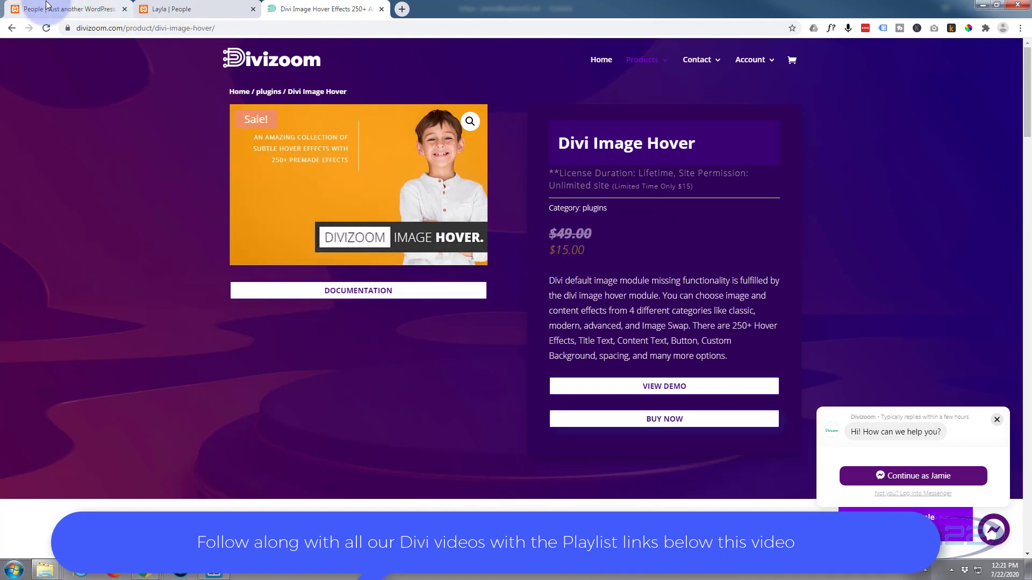
pyautogui.click(65, 8)
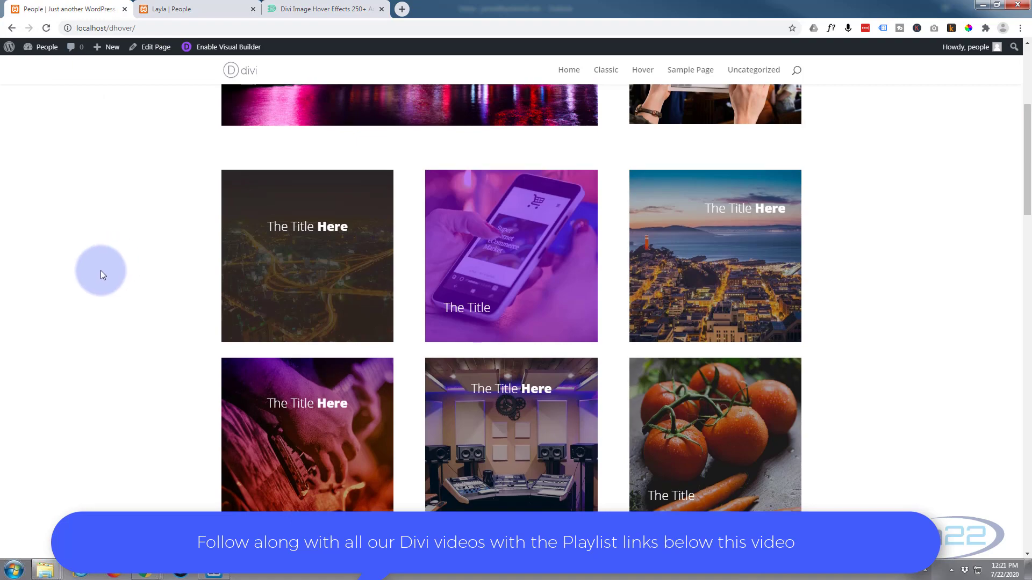
pyautogui.scroll(-10, 101, 270)
pyautogui.scroll(-15, 101, 270)
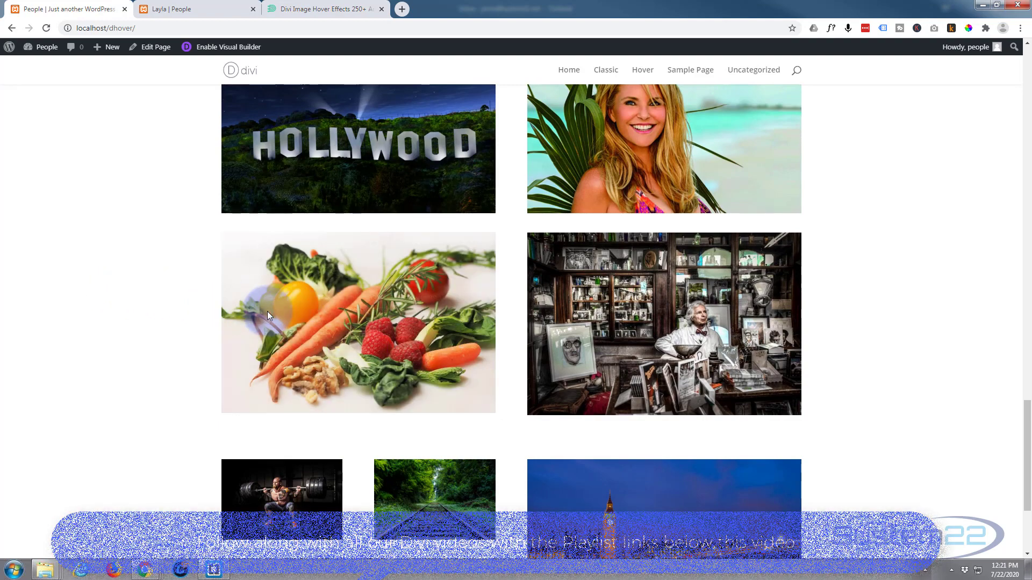
pyautogui.moveTo(285, 315)
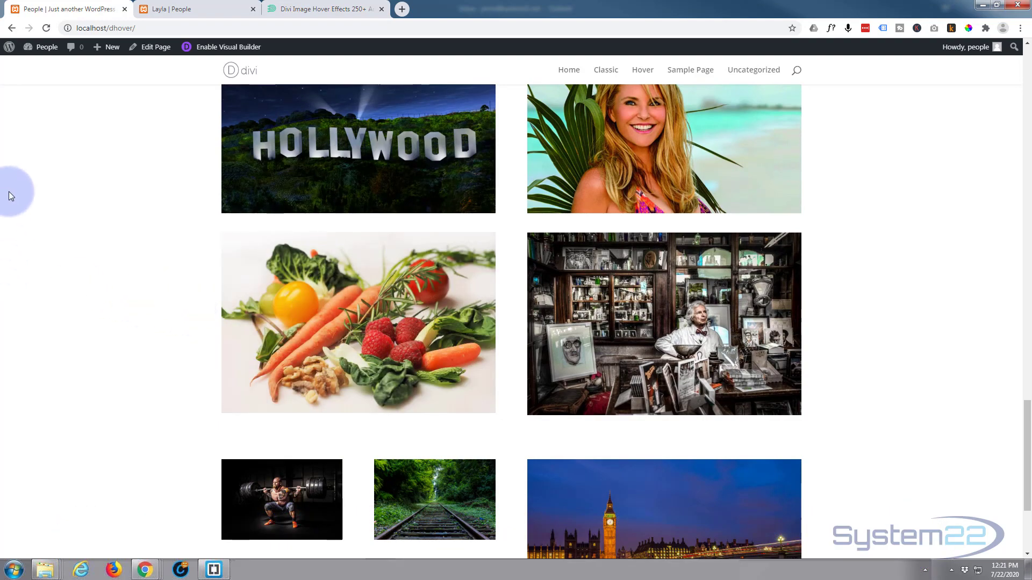
# - Examine the finished Organic Natural Produce hover effect on the Layla page
pyautogui.click(181, 7)
pyautogui.click(91, 256)
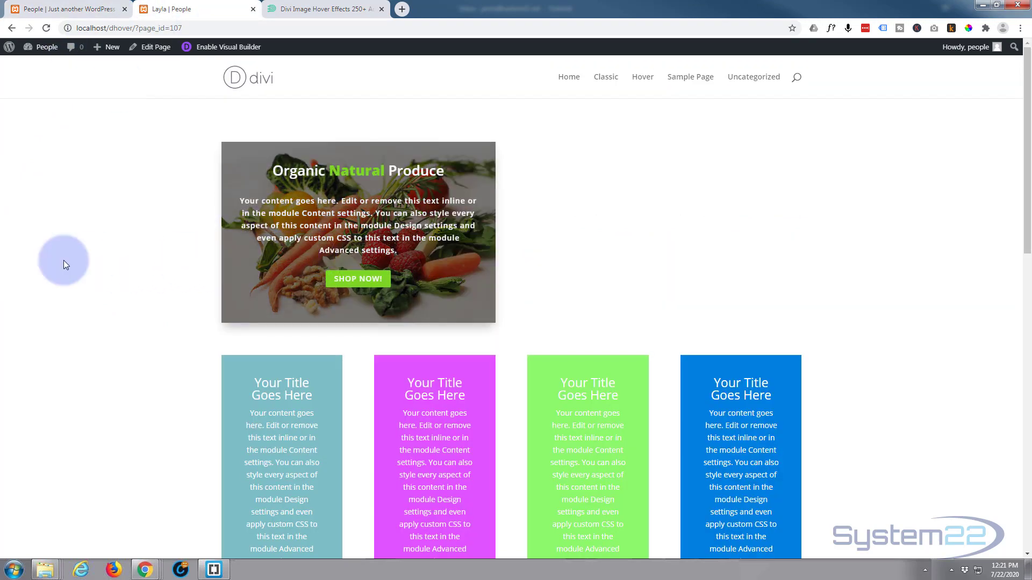
pyautogui.moveTo(283, 253)
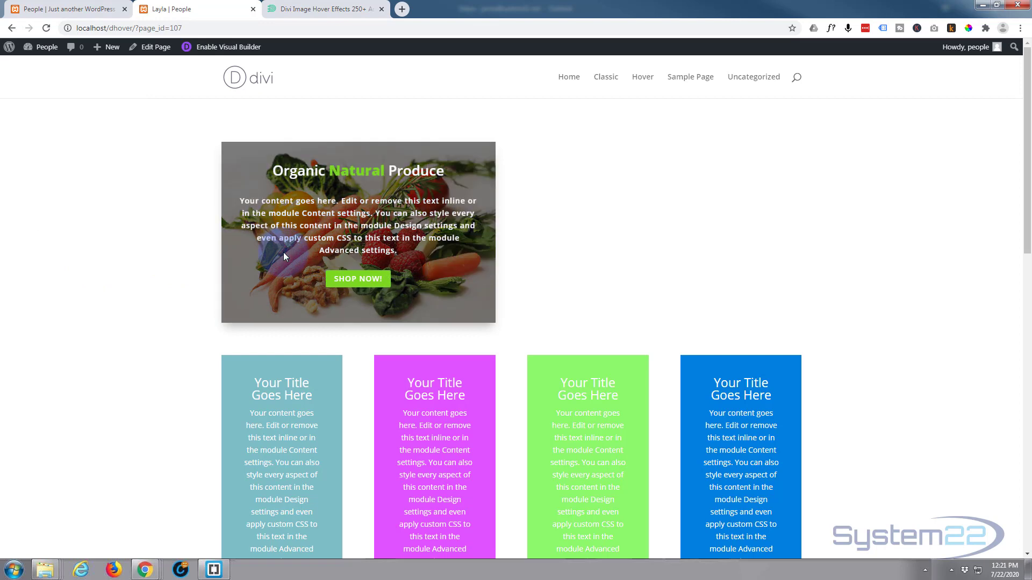
# - Enable the Visual Builder on the Layla page and insert a Divi Image Hover module in the empty column beside the vegetable image
pyautogui.click(225, 51)
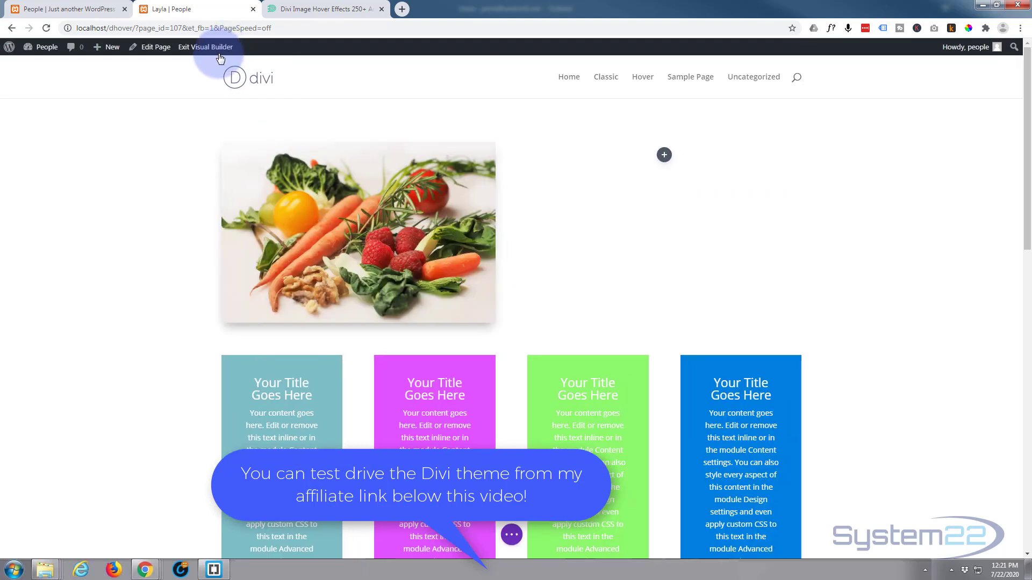
pyautogui.click(664, 156)
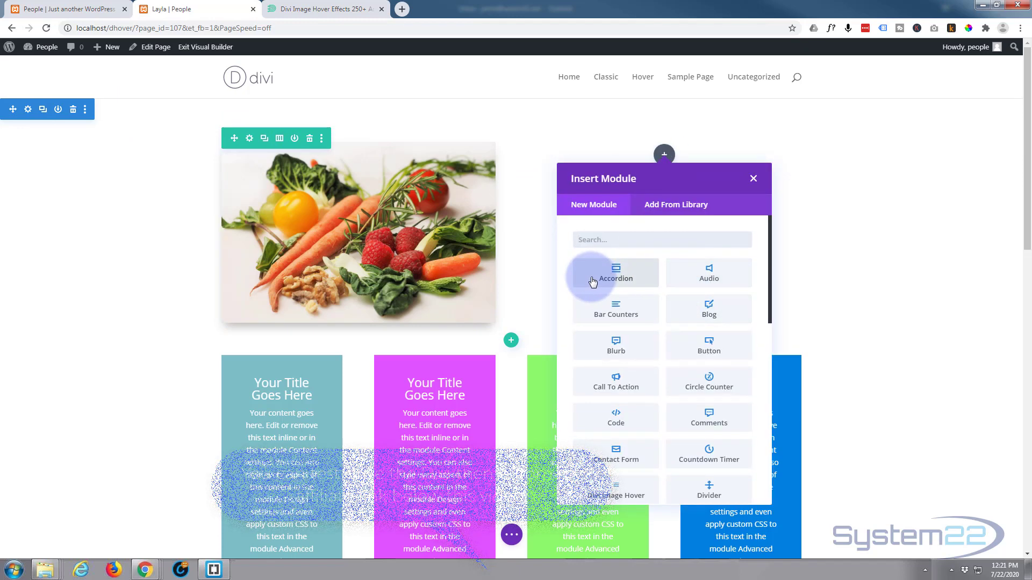
pyautogui.scroll(-3, 626, 290)
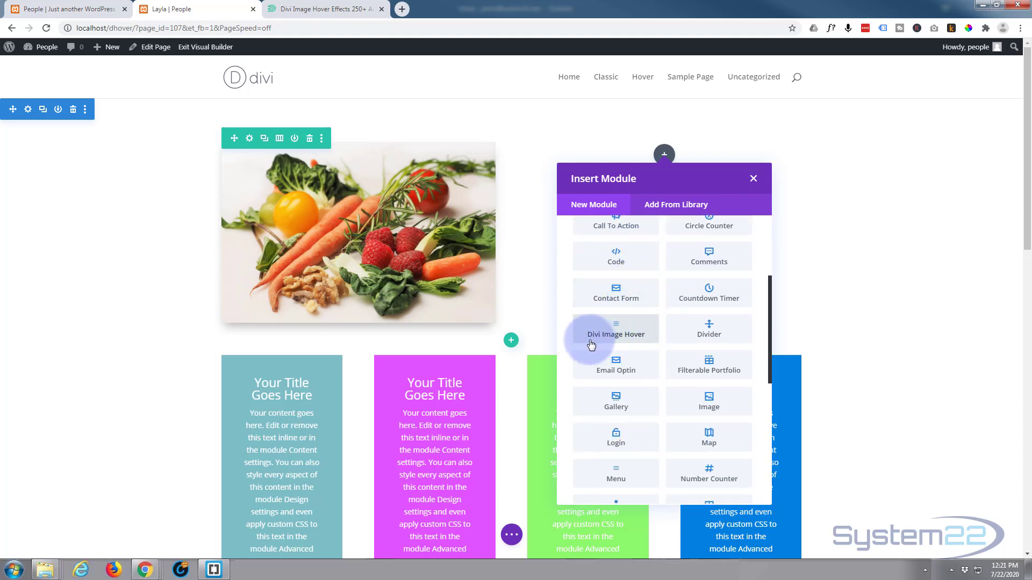
pyautogui.click(623, 334)
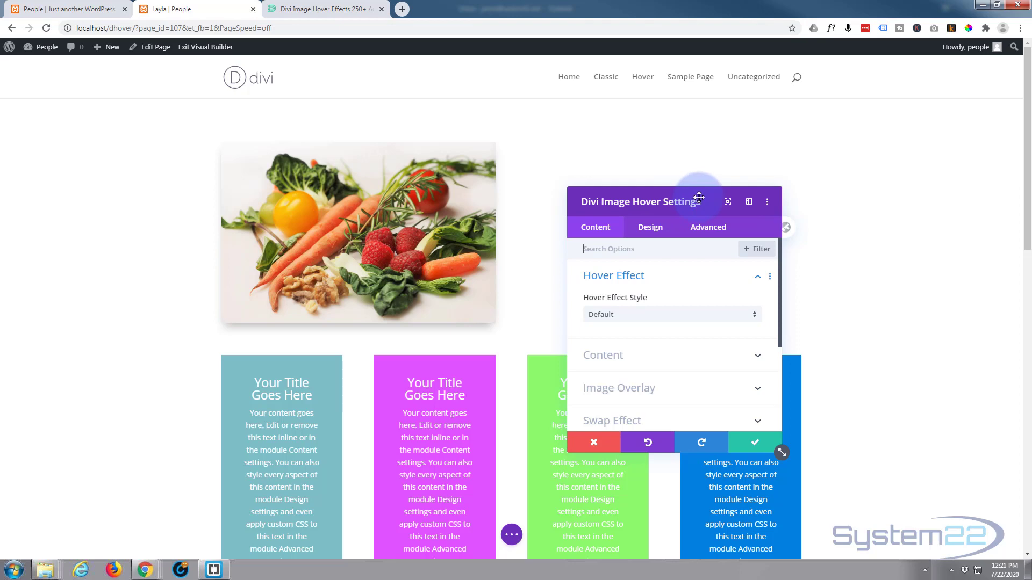
pyautogui.moveTo(693, 196); pyautogui.dragTo(380, 119)
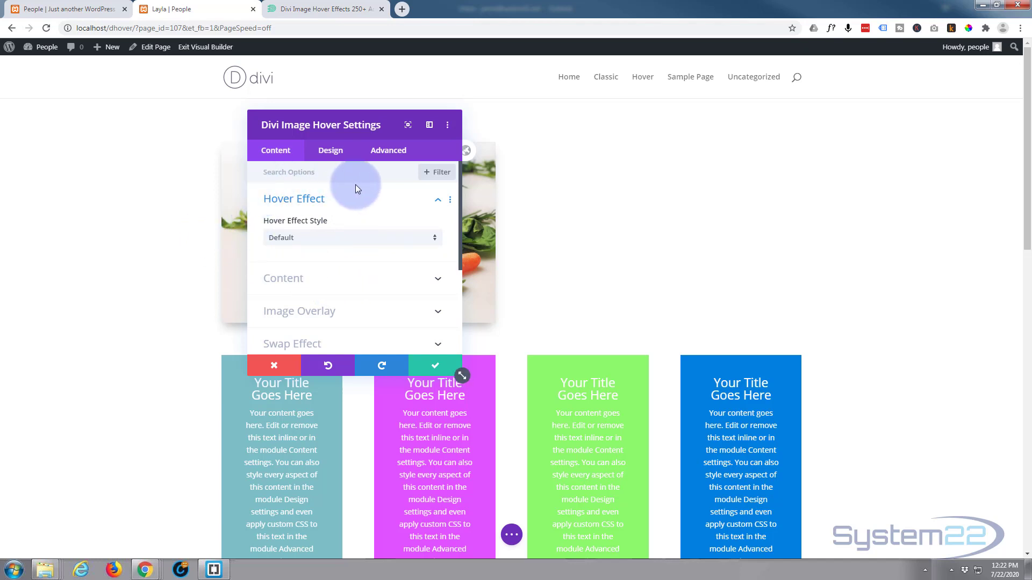
# - Set the module's hover effect style to Advanced and its advanced hover style to Pixel Bottom Left
pyautogui.click(389, 239)
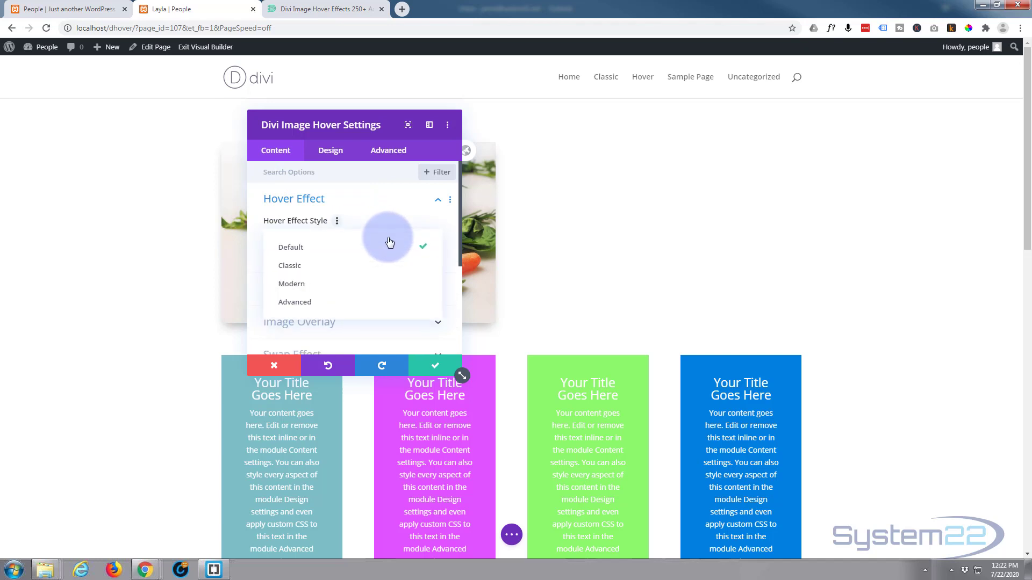
pyautogui.click(337, 303)
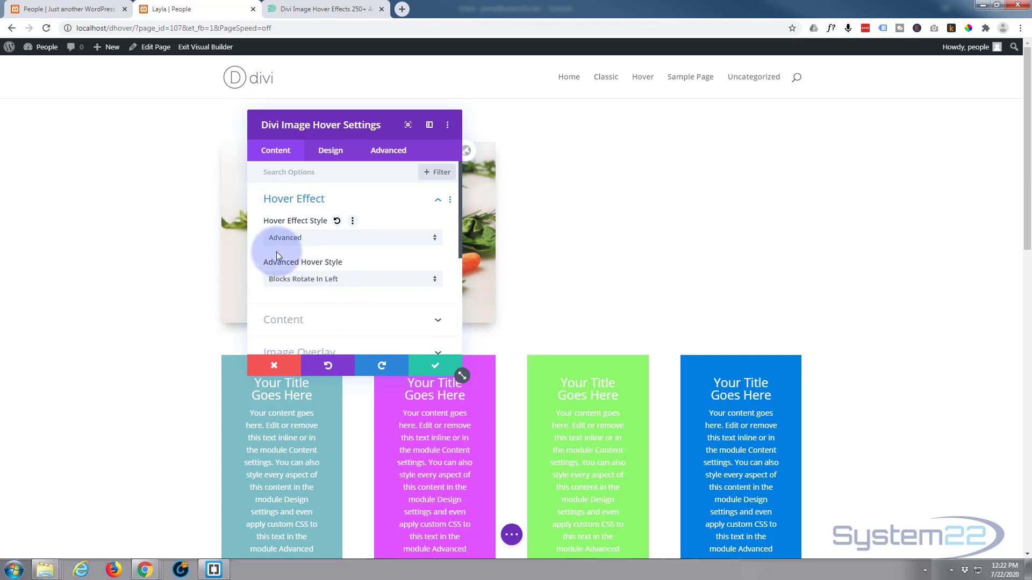
pyautogui.click(357, 280)
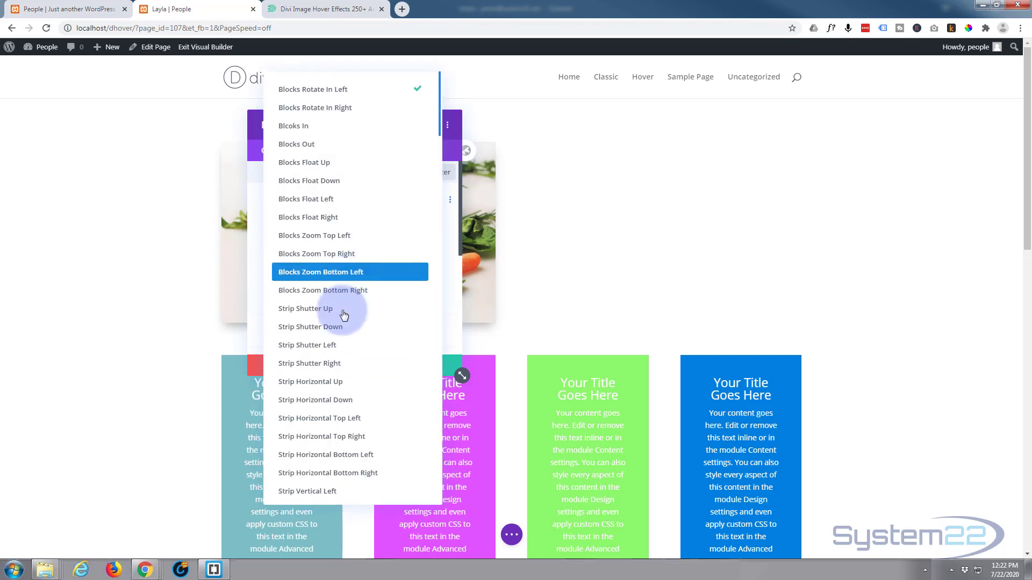
pyautogui.scroll(-2, 344, 344)
pyautogui.scroll(-4, 344, 344)
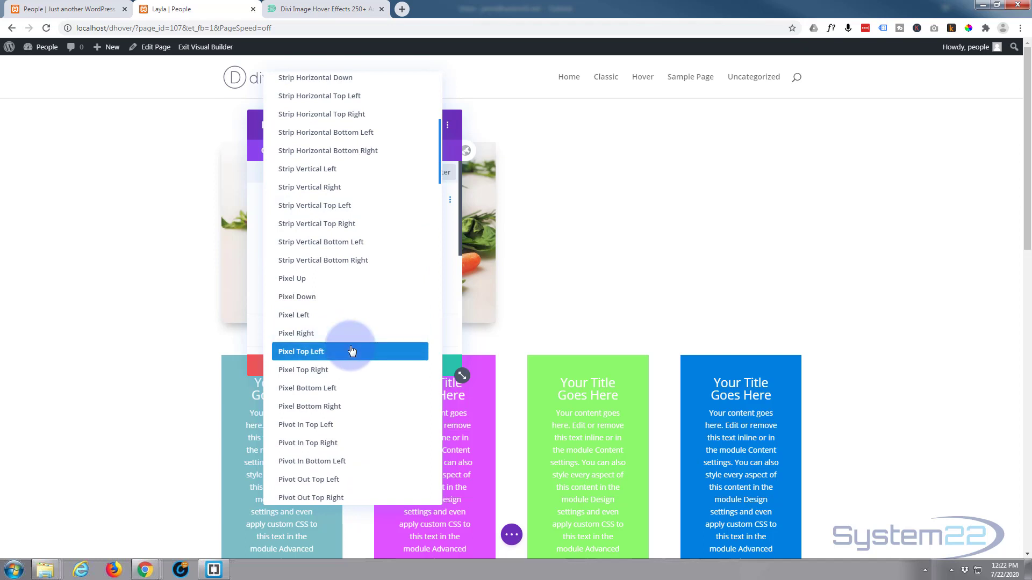
pyautogui.click(312, 394)
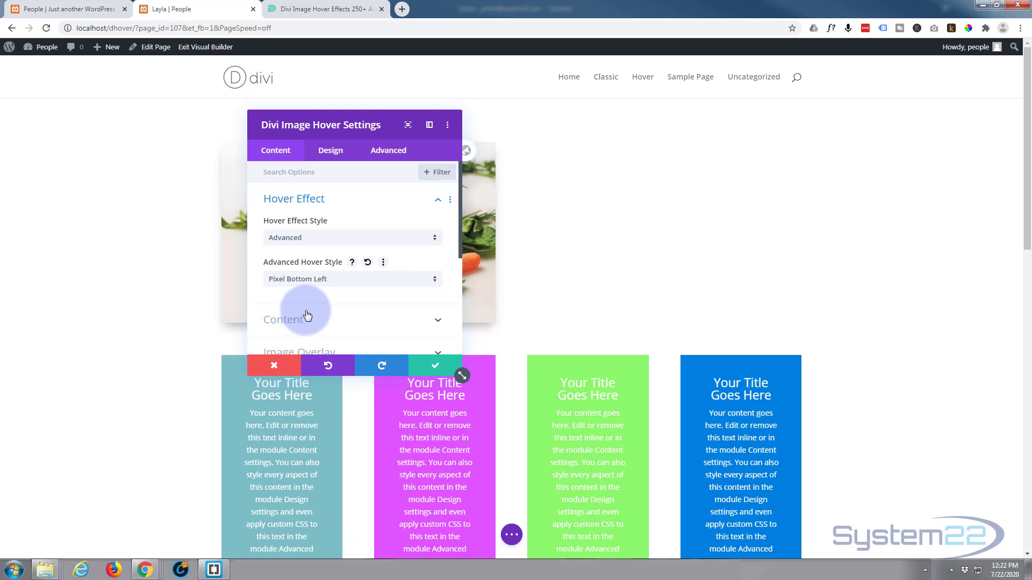
# - Add carrot-kale-walnuts-tomatoes.jpg from the media library as the hover module's image
pyautogui.click(341, 321)
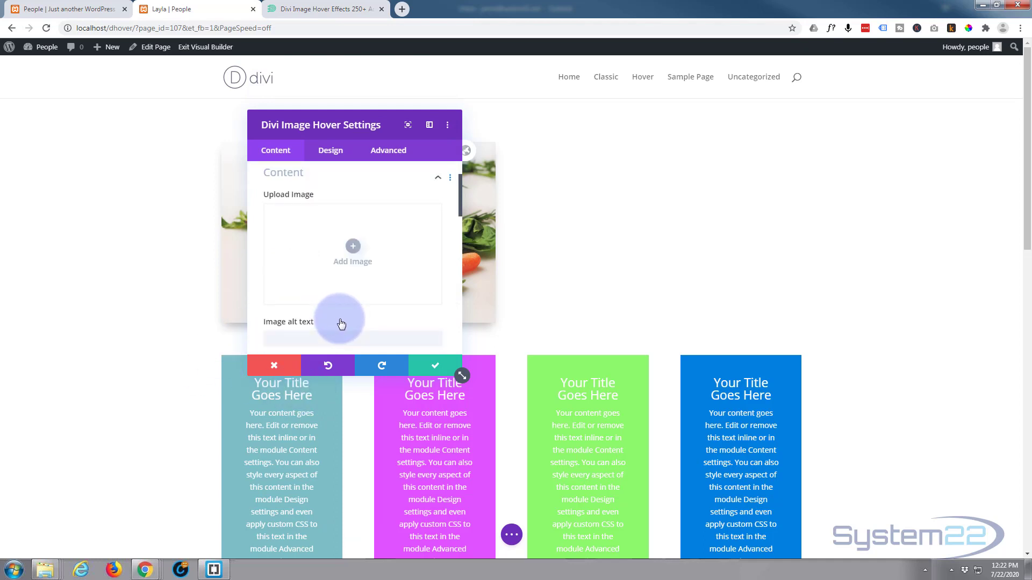
pyautogui.click(357, 257)
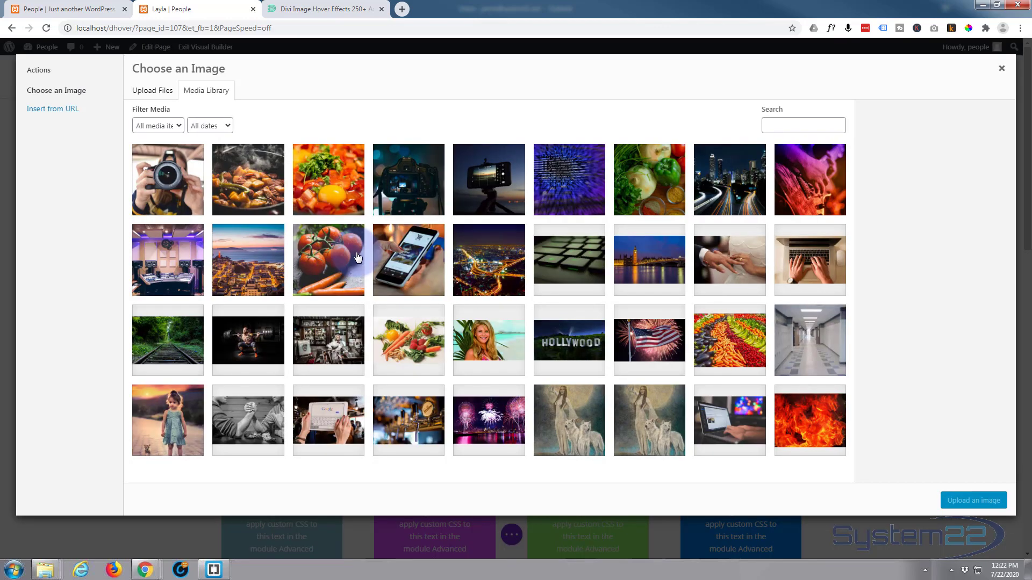
pyautogui.click(411, 347)
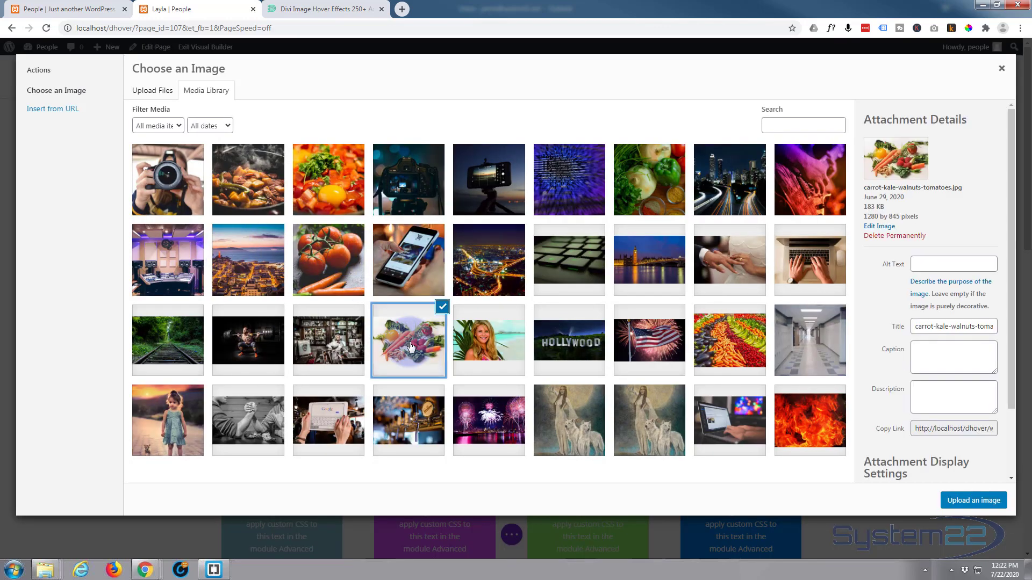
pyautogui.click(967, 504)
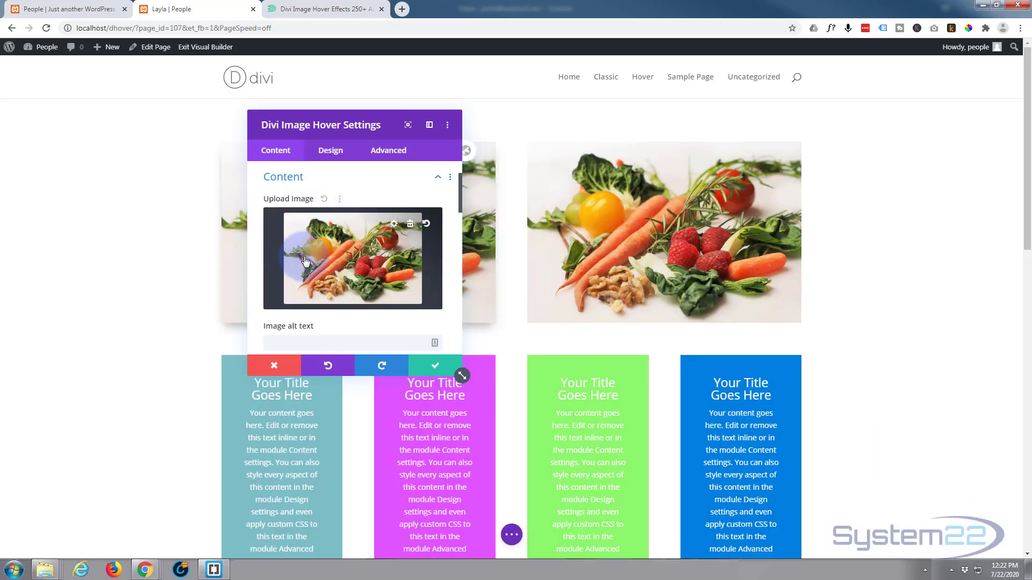
# - Set the alt text of the hover module's image to "food"
pyautogui.scroll(-1, 304, 261)
pyautogui.click(279, 283)
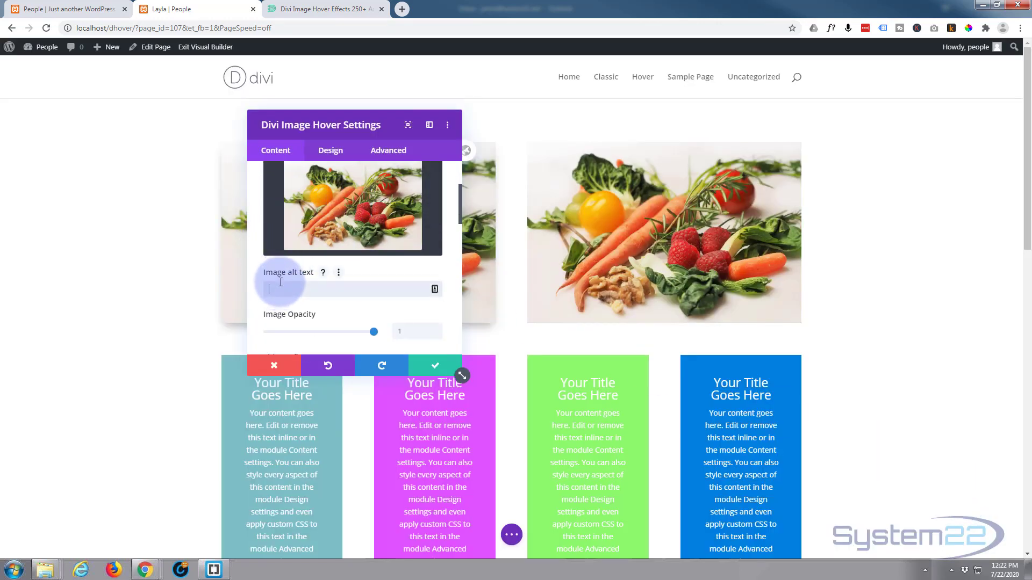
pyautogui.write('food')
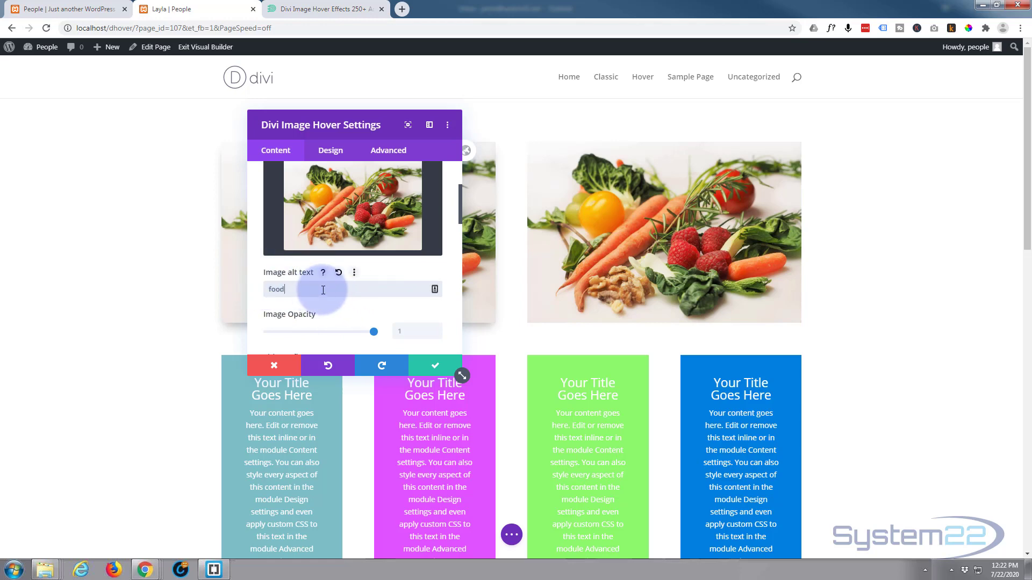
pyautogui.scroll(-1, 322, 291)
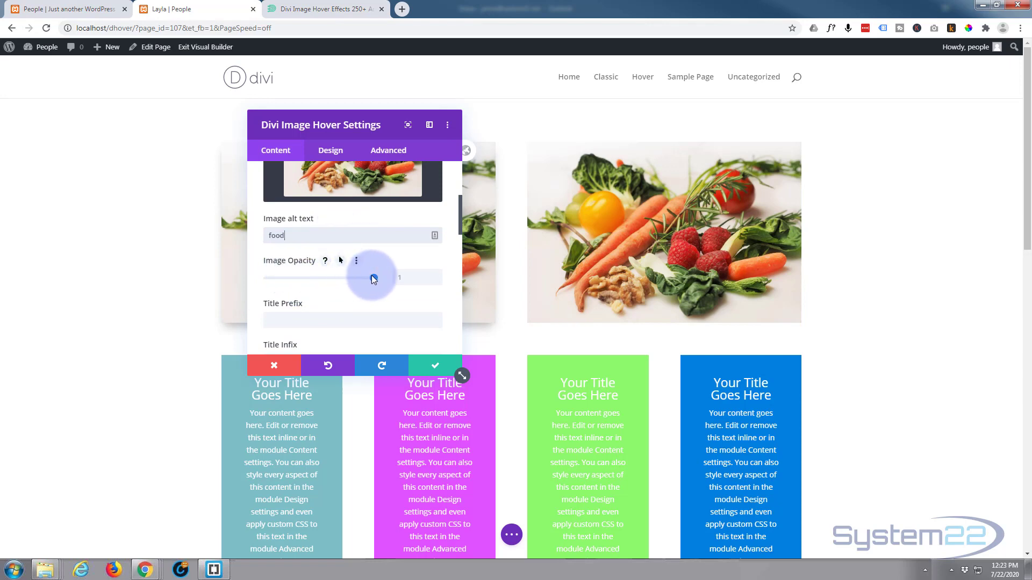
pyautogui.moveTo(373, 278)
pyautogui.mouseDown()
pyautogui.moveTo(310, 277)
pyautogui.moveTo(394, 278)
pyautogui.mouseUp()
# - Enter "Here is" as the title prefix, "Natural" as the infix and "Produce" as the suffix
pyautogui.scroll(-1, 375, 283)
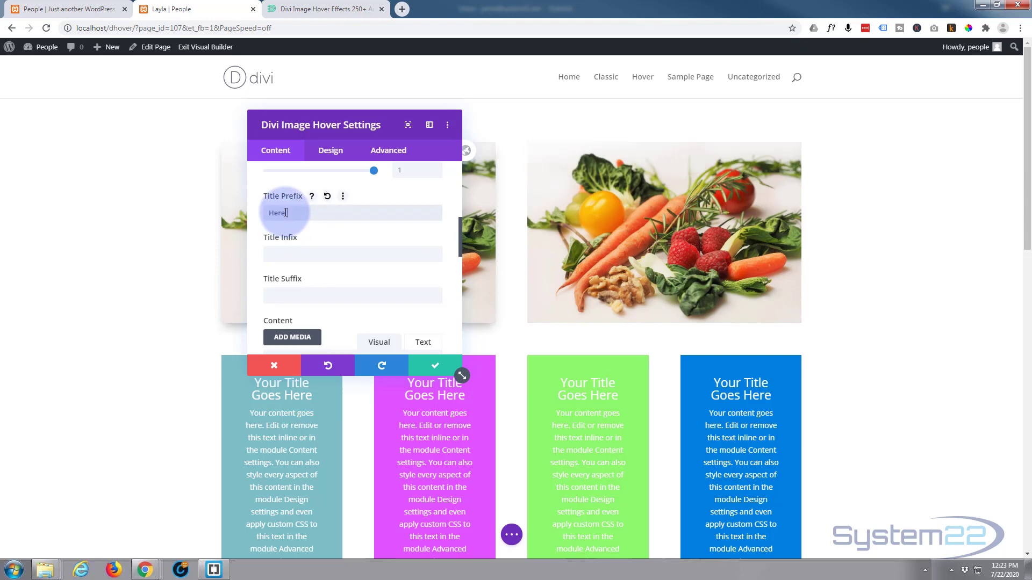
pyautogui.click(285, 251)
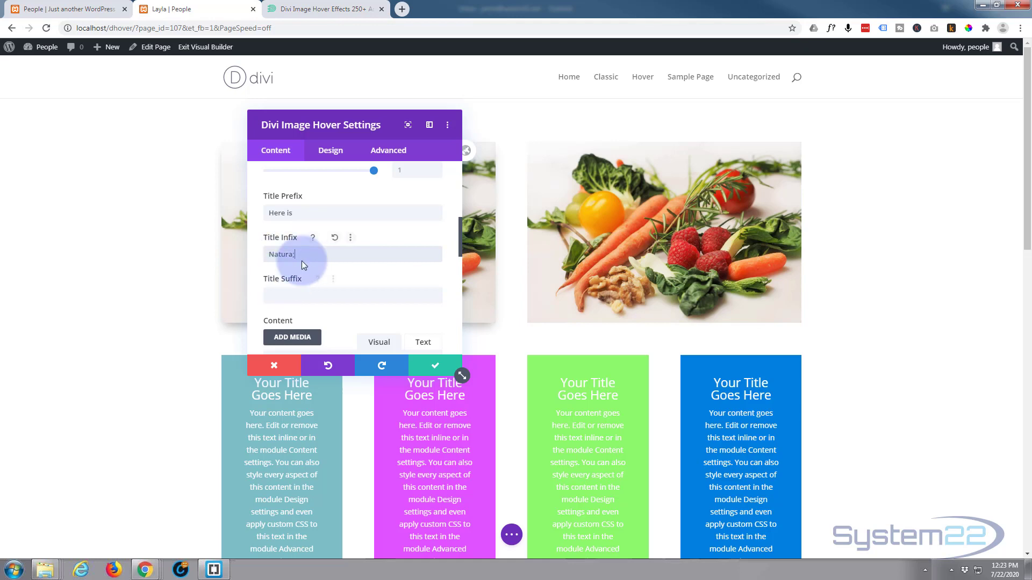
pyautogui.click(274, 297)
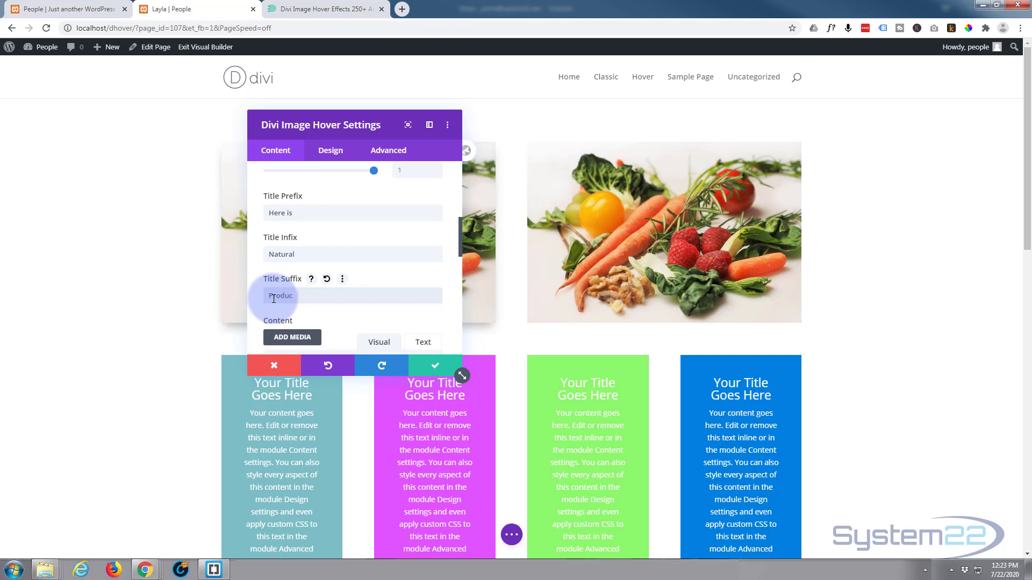
# - Preview the title overlay on the new image and replace the title prefix with "Organic"
pyautogui.moveTo(603, 215)
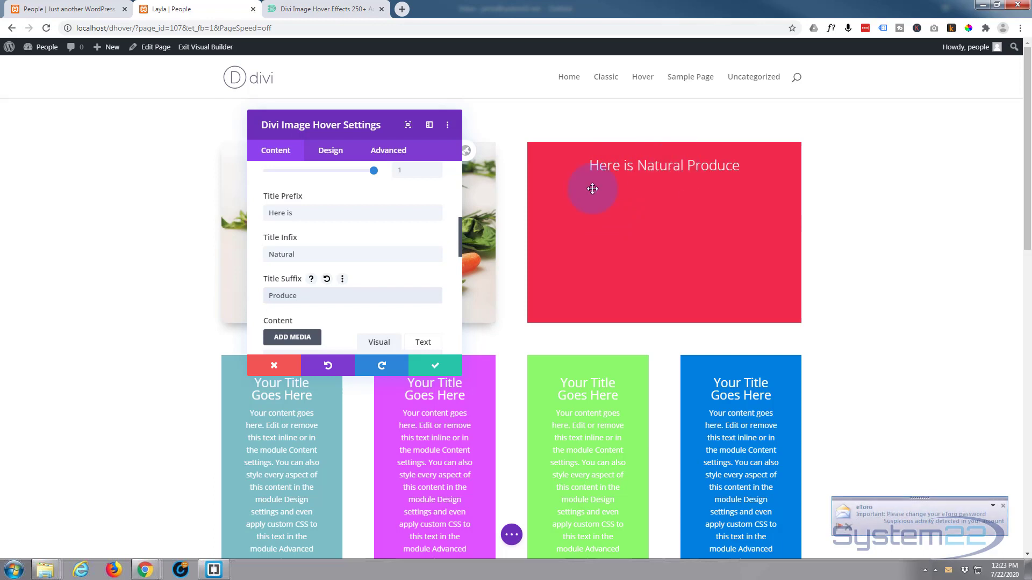
pyautogui.moveTo(306, 209); pyautogui.dragTo(245, 213)
pyautogui.write('Org')
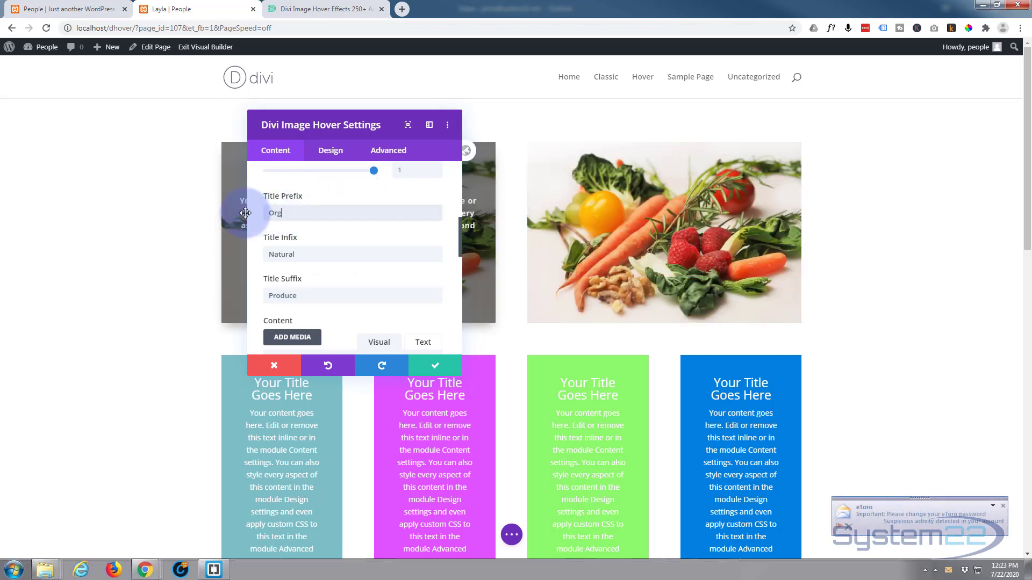
pyautogui.write('anic')
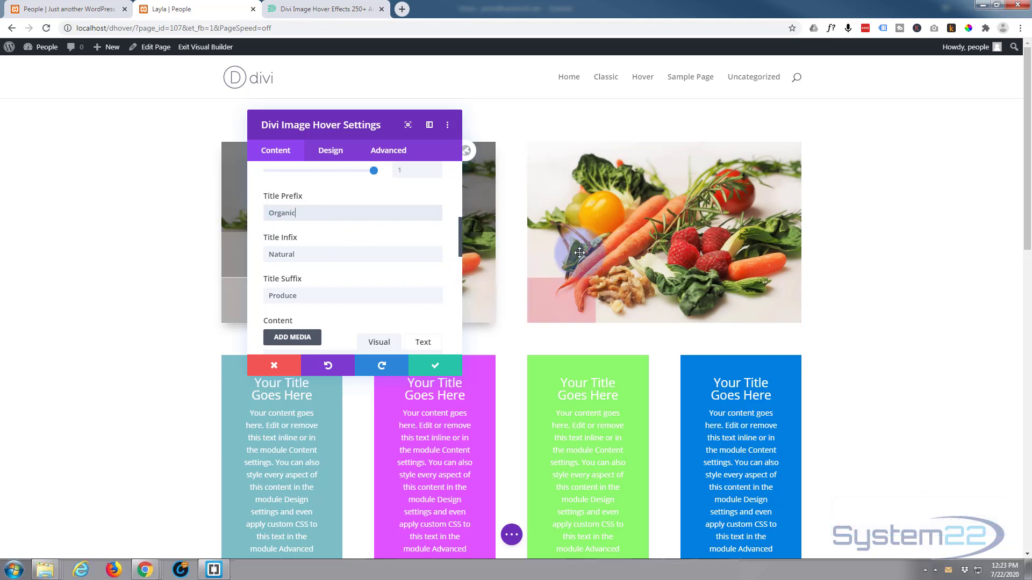
# - Copy the green box's placeholder paragraph into the hover module's content and preview it on the overlay
pyautogui.moveTo(691, 213)
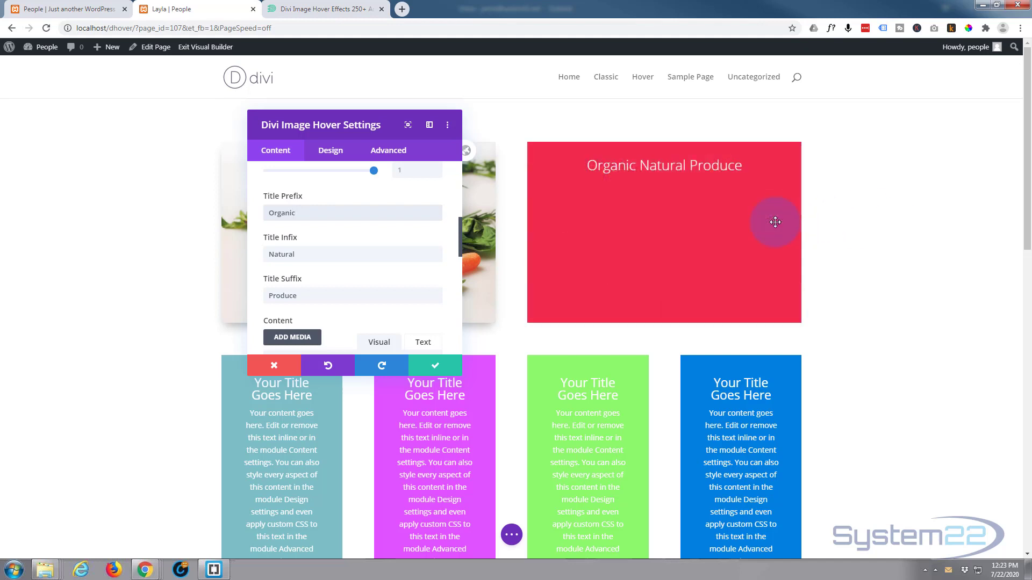
pyautogui.scroll(-3, 361, 263)
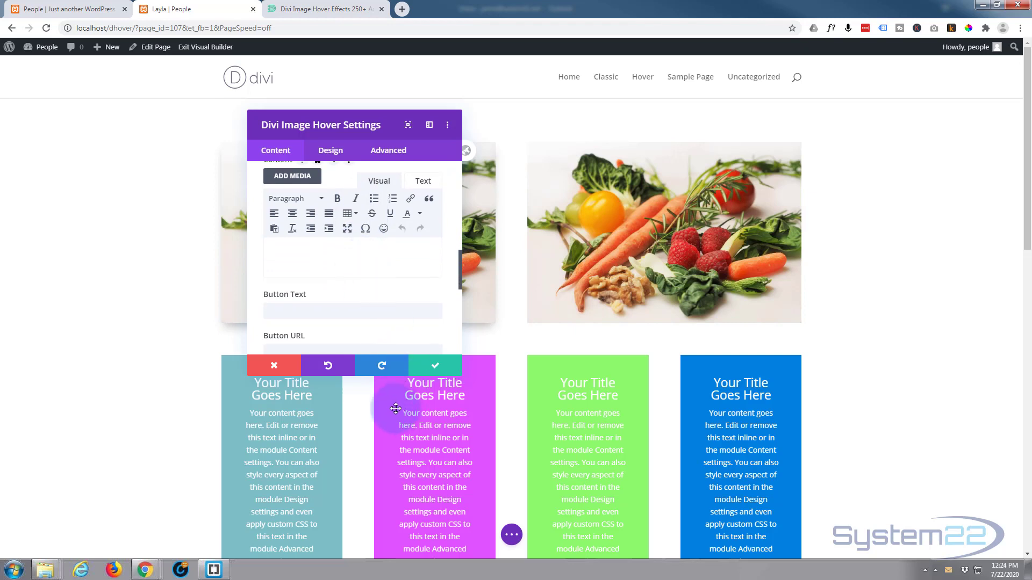
pyautogui.moveTo(555, 413); pyautogui.dragTo(617, 497)
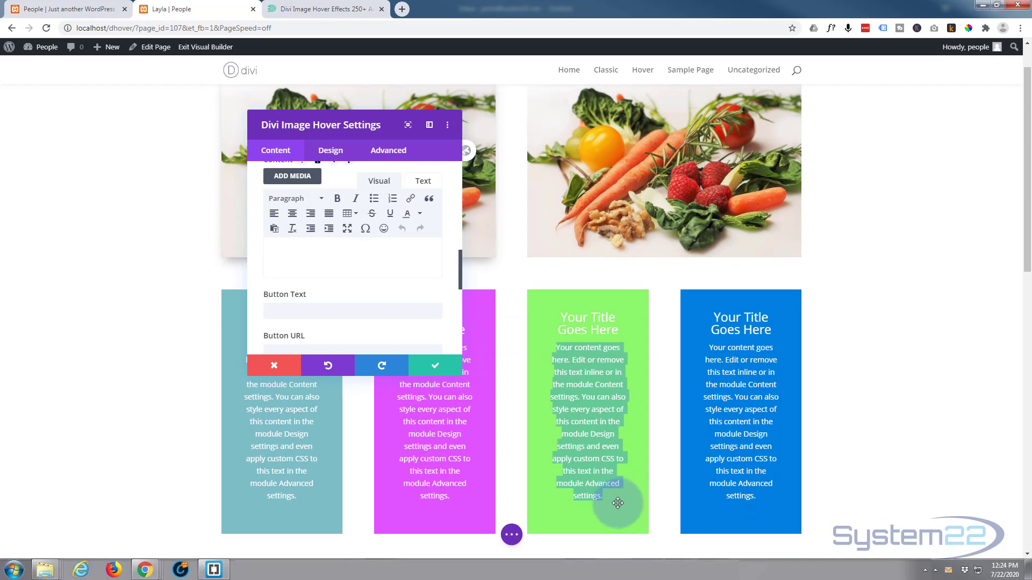
pyautogui.click(288, 260)
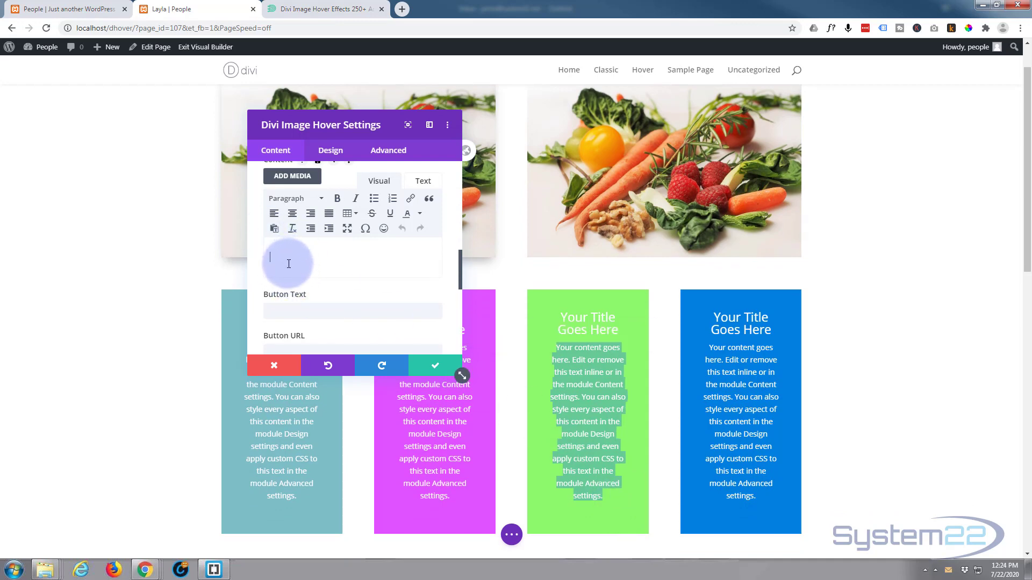
pyautogui.scroll(1, 294, 268)
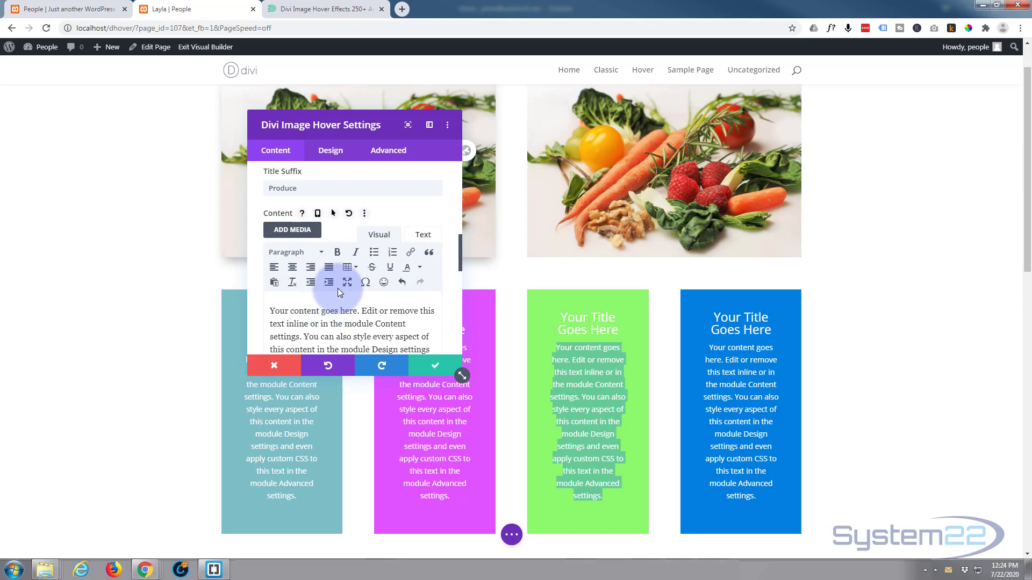
pyautogui.scroll(-1, 337, 288)
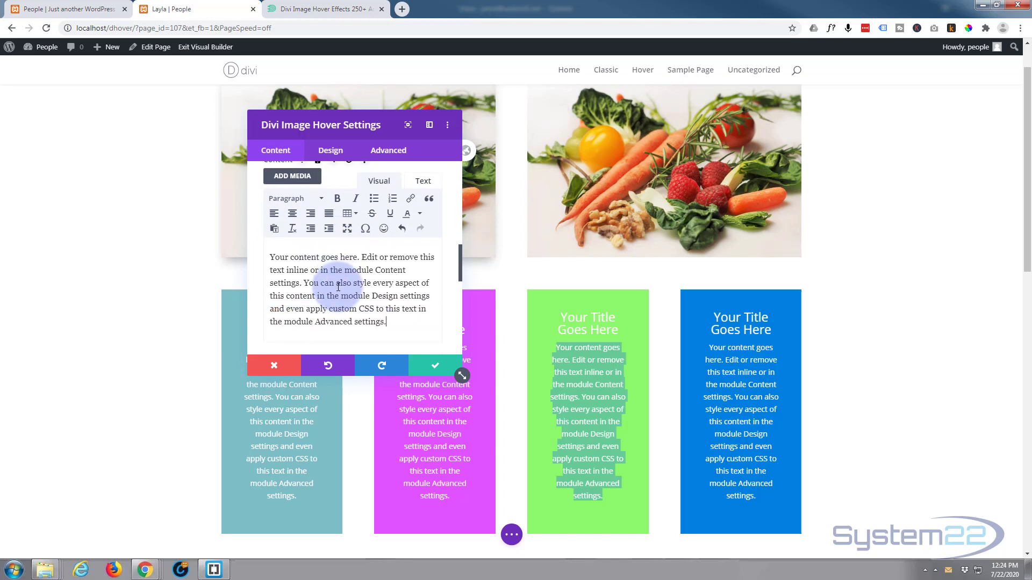
pyautogui.moveTo(671, 210)
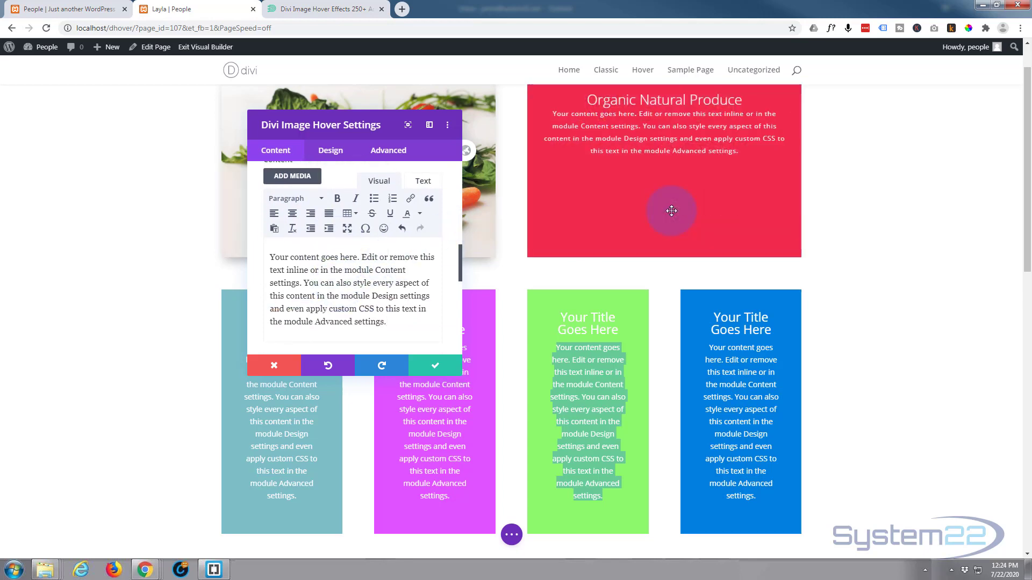
pyautogui.scroll(1, 671, 211)
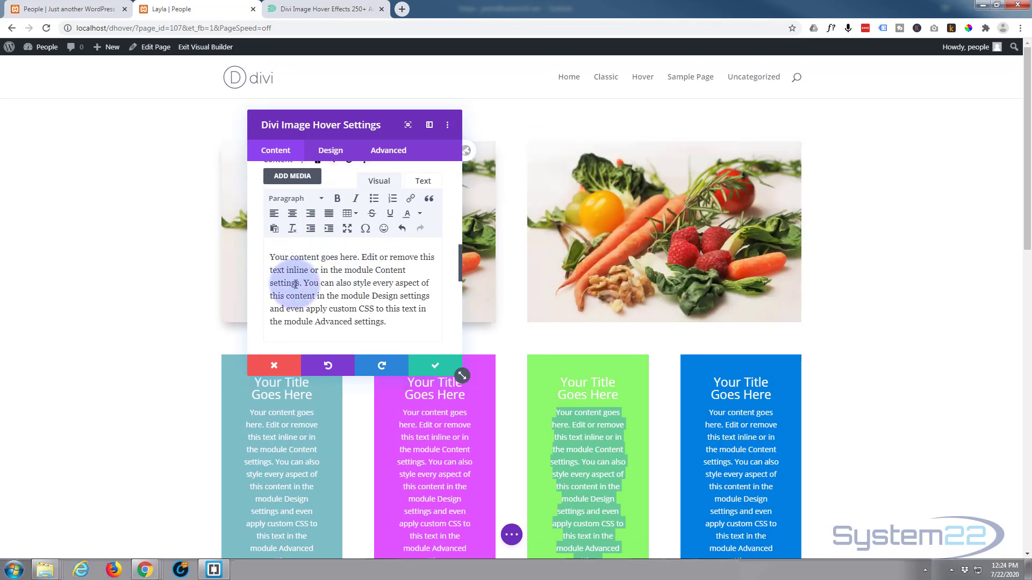
# - Set the button text to "Shop Now!" and its URL to "#", leaving the link to open in the same window
pyautogui.scroll(-3, 295, 284)
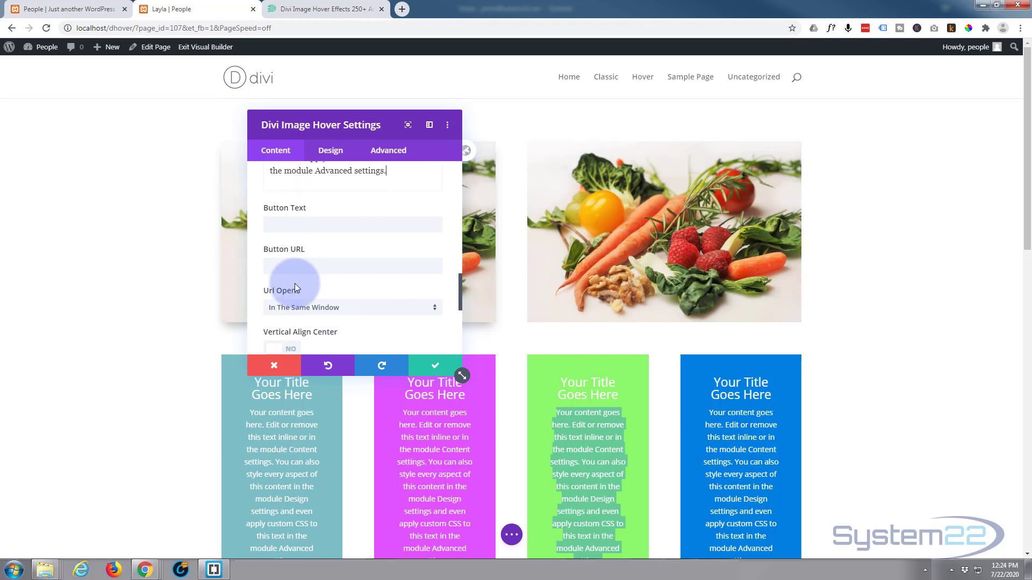
pyautogui.click(283, 212)
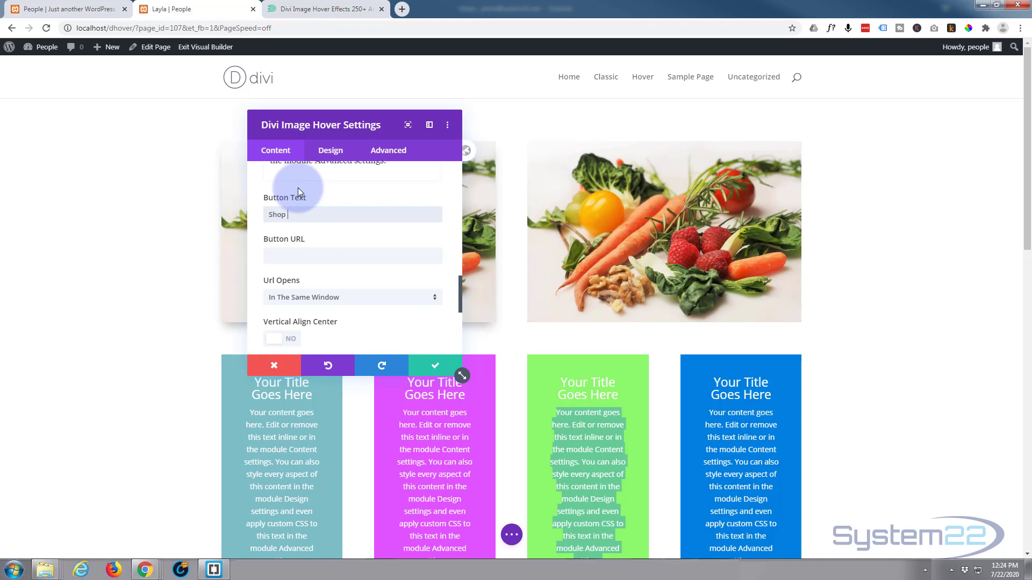
pyautogui.moveTo(625, 271)
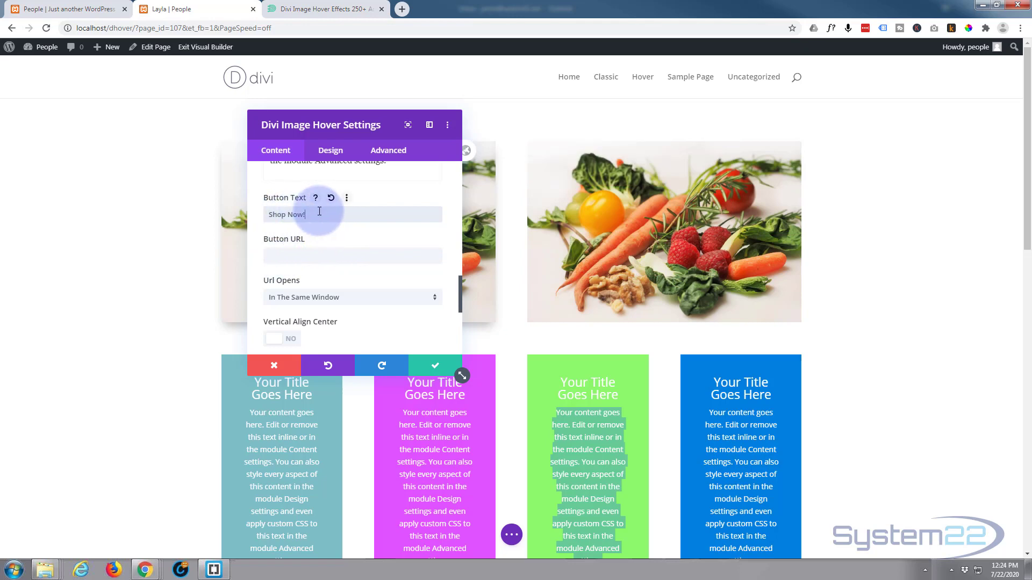
pyautogui.click(278, 255)
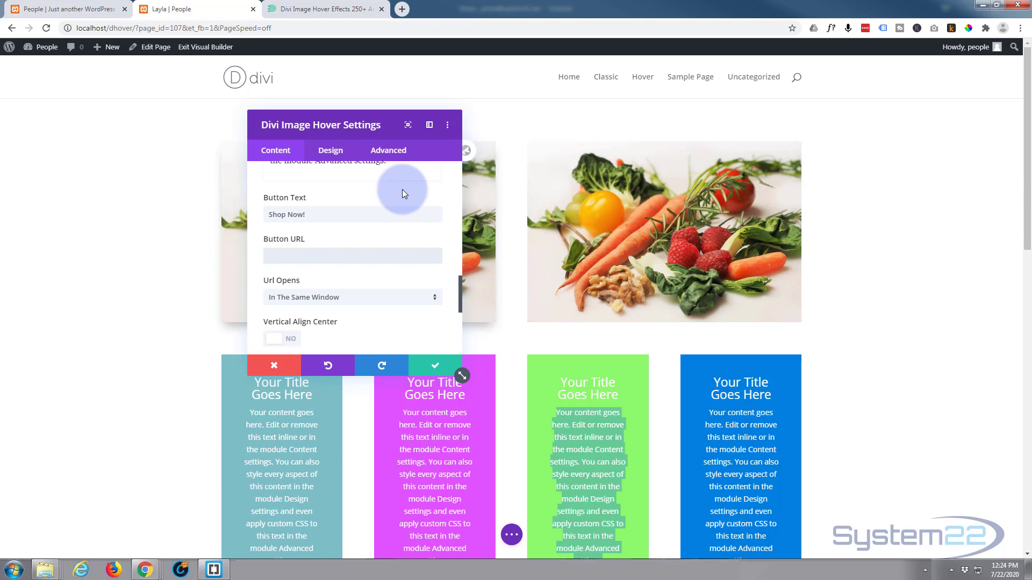
pyautogui.write('#')
pyautogui.scroll(-1, 356, 273)
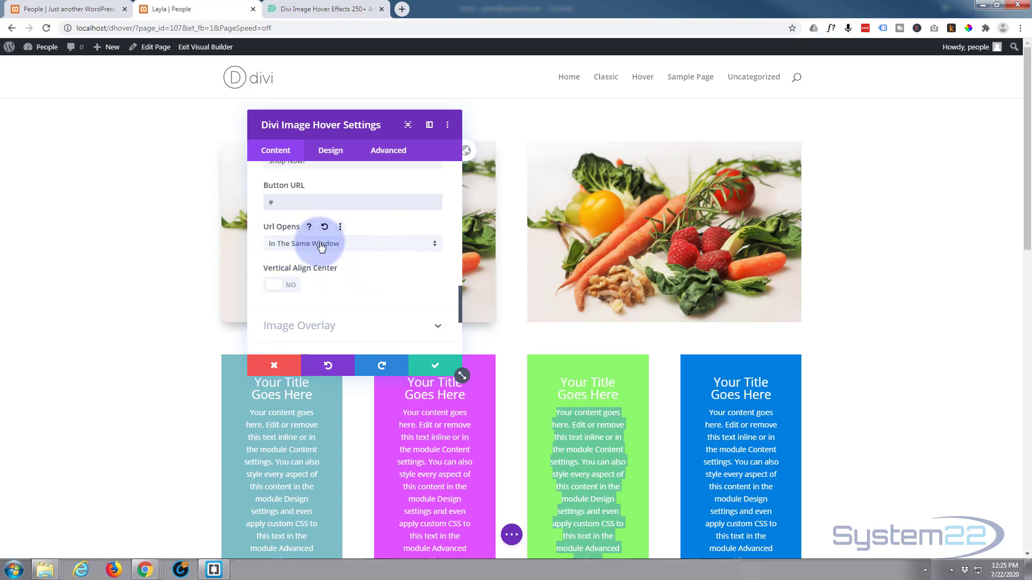
pyautogui.click(379, 246)
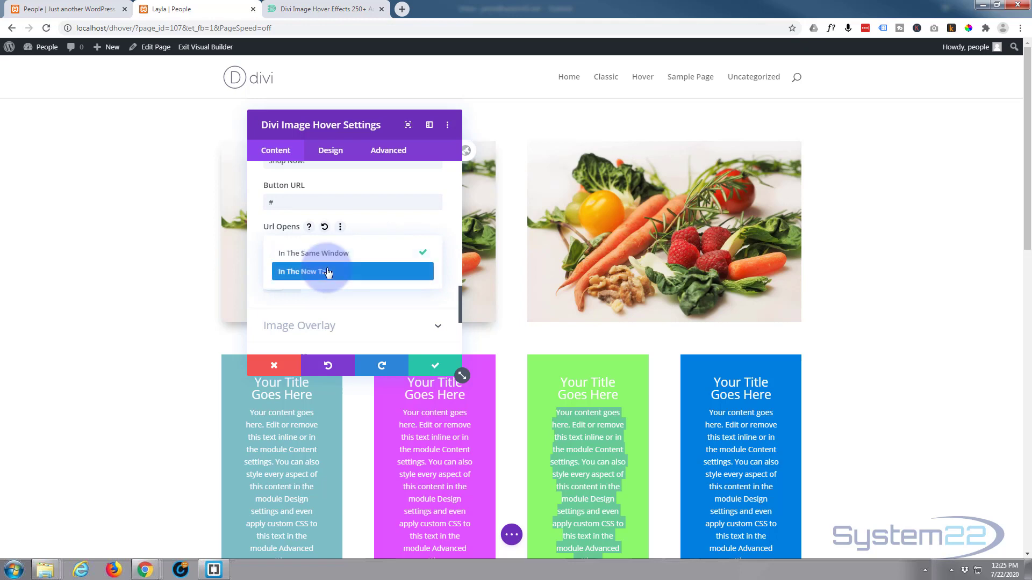
pyautogui.click(381, 224)
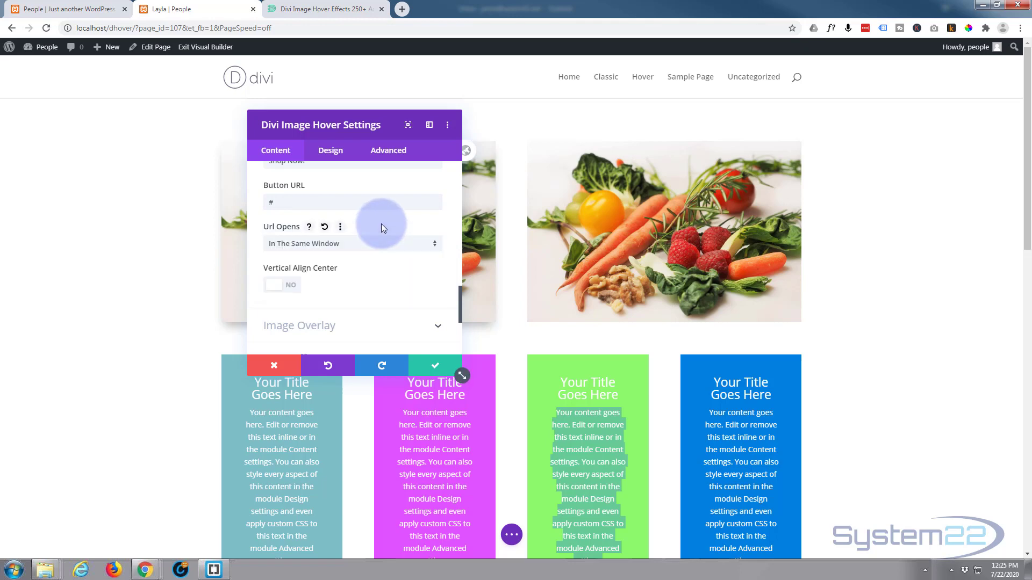
# - Enable vertical center alignment for the hover text and button, and preview the overlay
pyautogui.moveTo(653, 243)
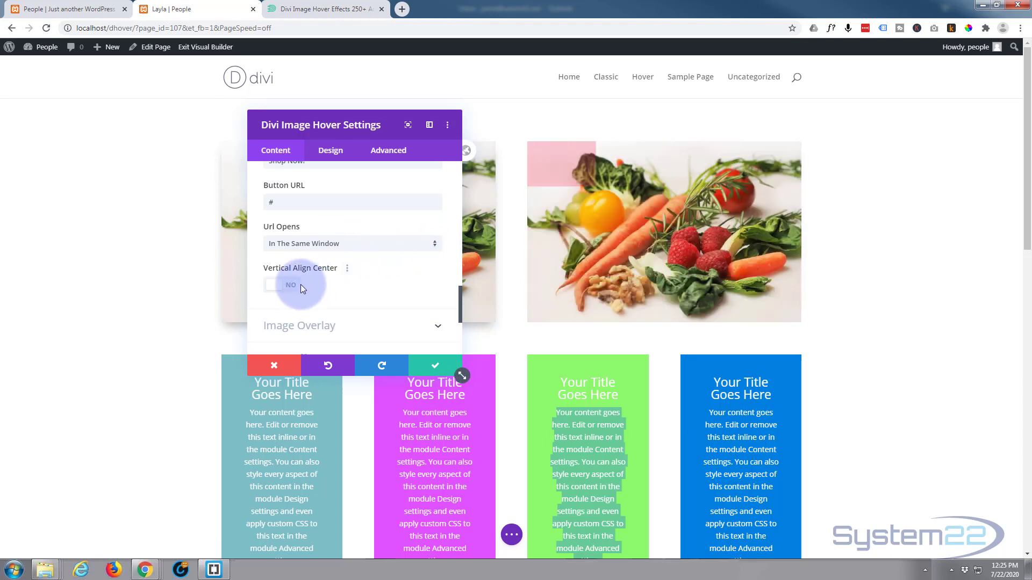
pyautogui.click(273, 286)
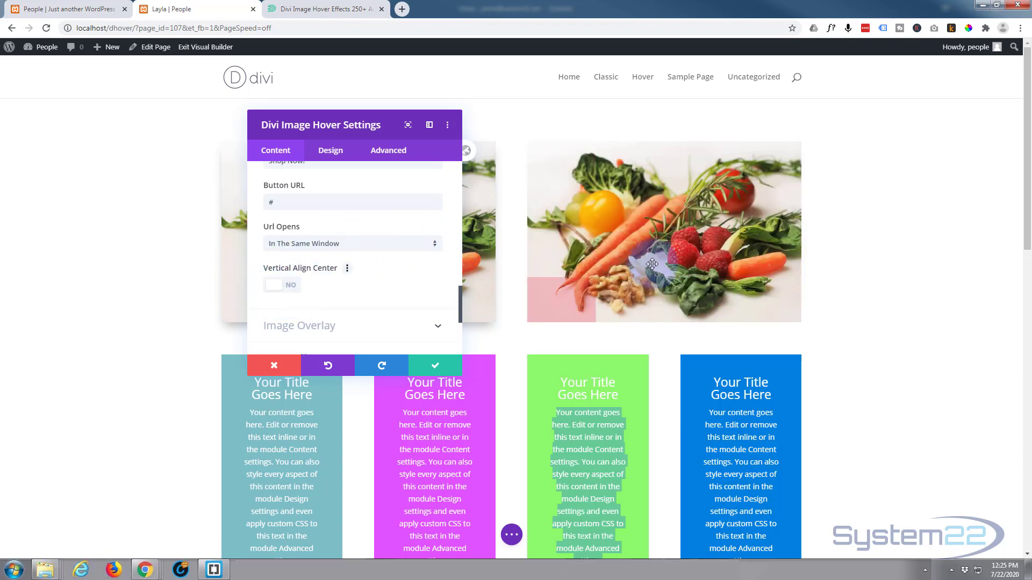
pyautogui.moveTo(652, 261)
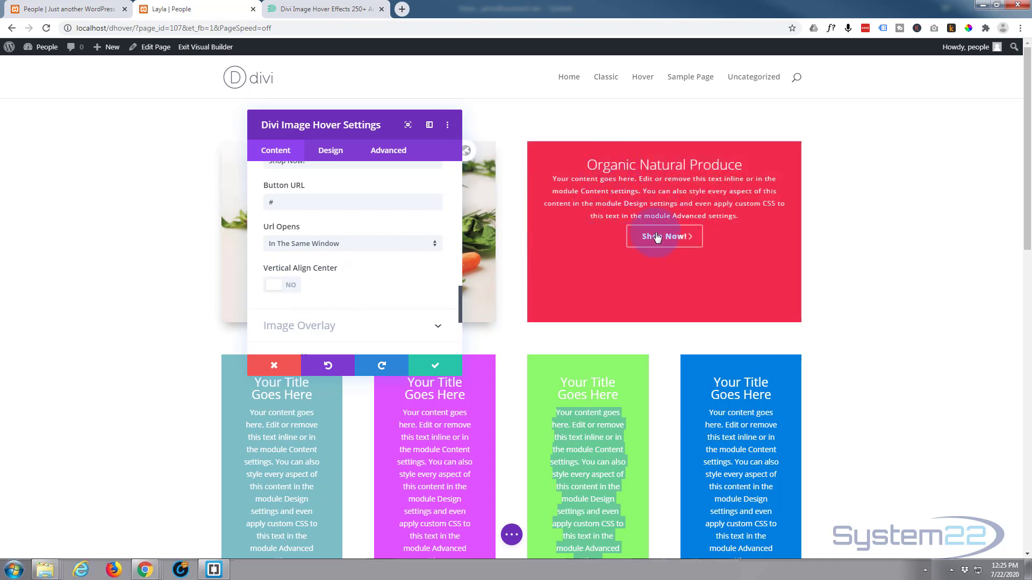
pyautogui.click(291, 289)
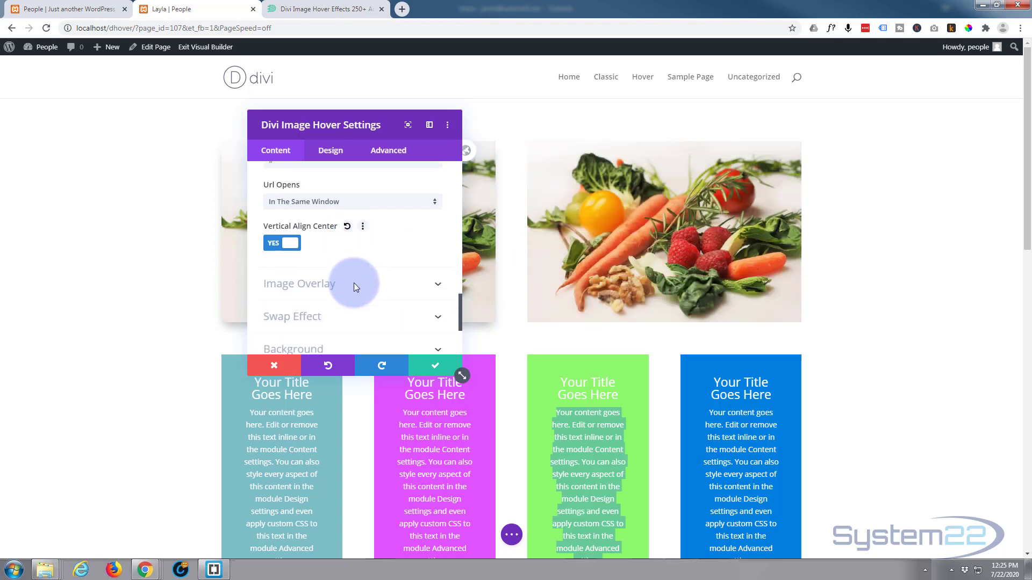
pyautogui.scroll(-1, 354, 283)
pyautogui.moveTo(612, 224)
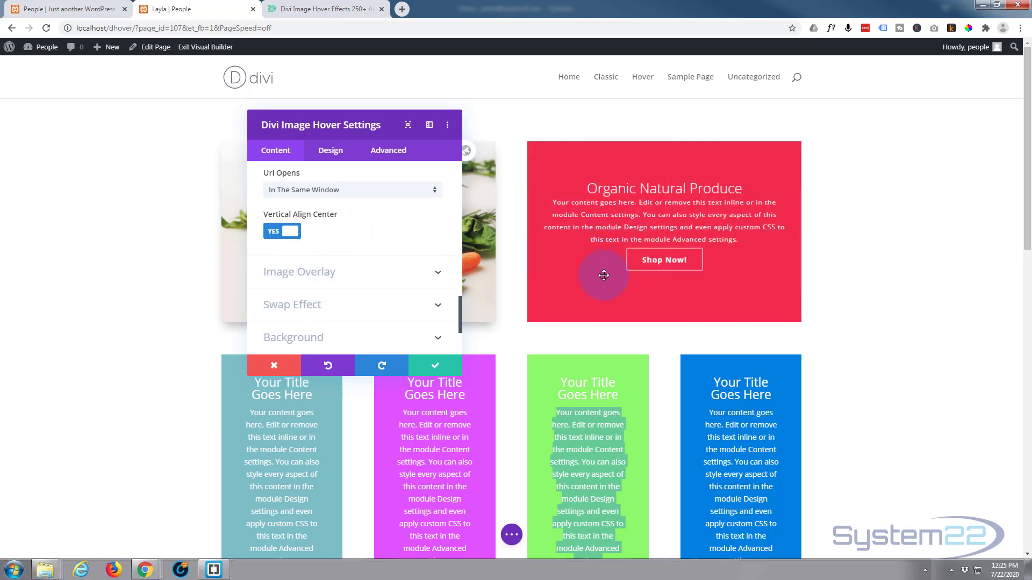
# - Set the image overlay's background color to black and preview the hover effect
pyautogui.click(396, 276)
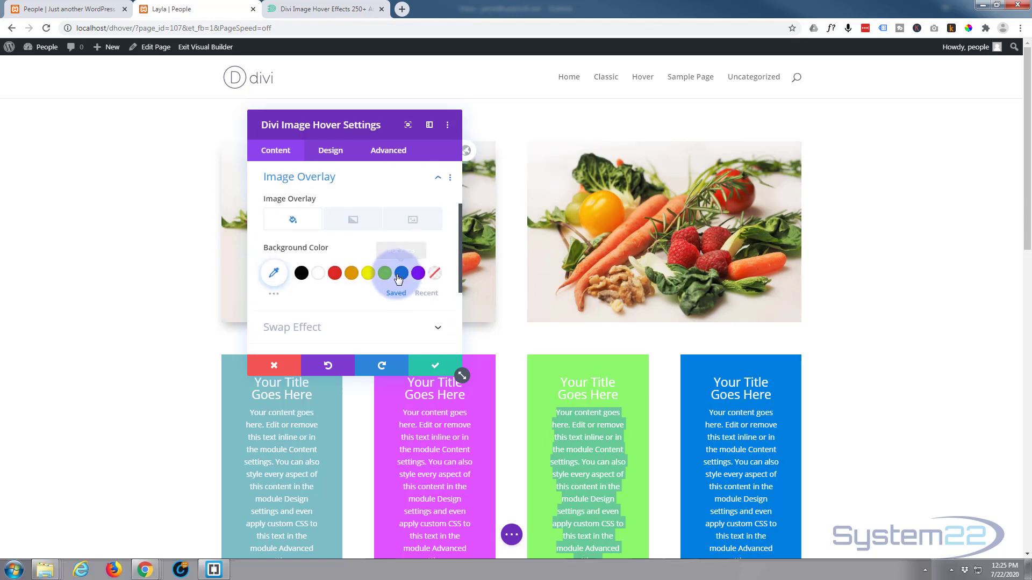
pyautogui.click(302, 274)
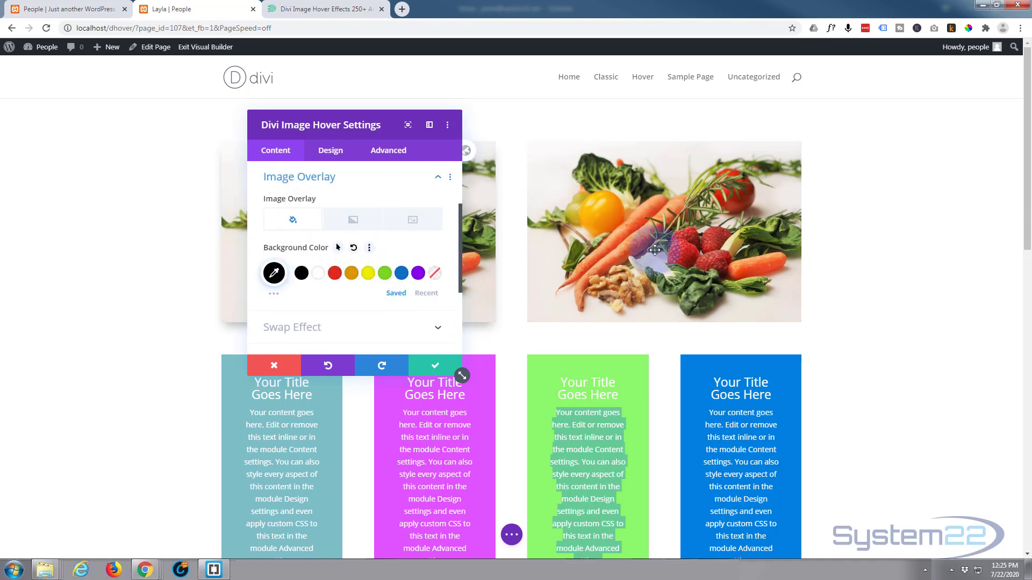
pyautogui.moveTo(668, 253)
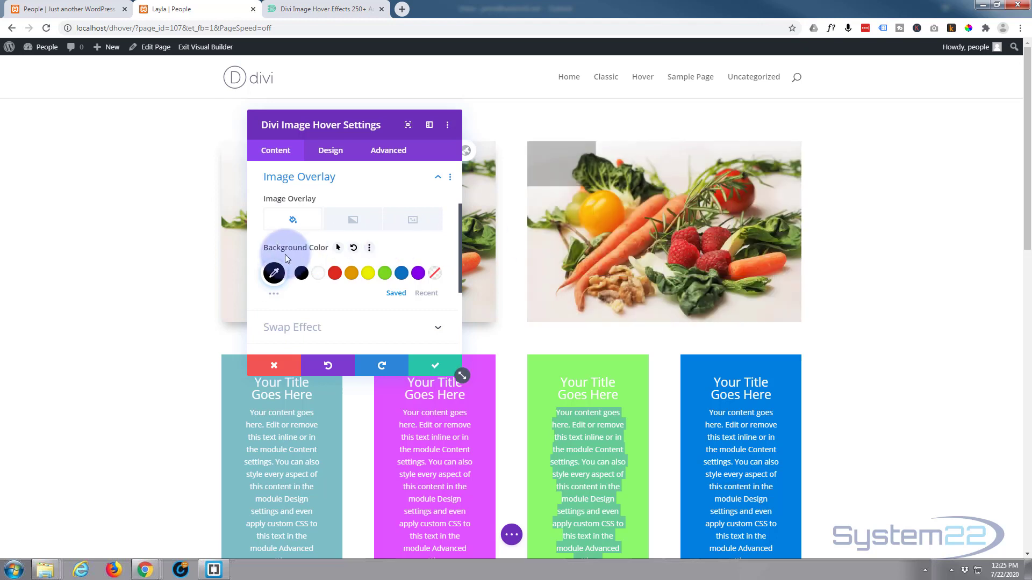
# - Make the black image overlay semi-transparent at rgba(0,0,0,0.56) and preview the hover effect
pyautogui.click(275, 274)
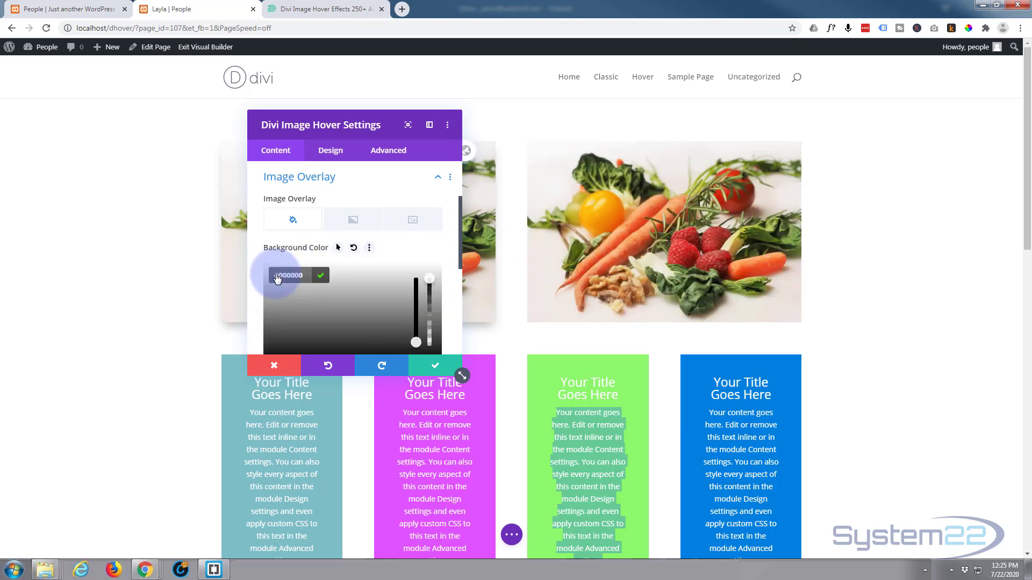
pyautogui.scroll(-1, 339, 269)
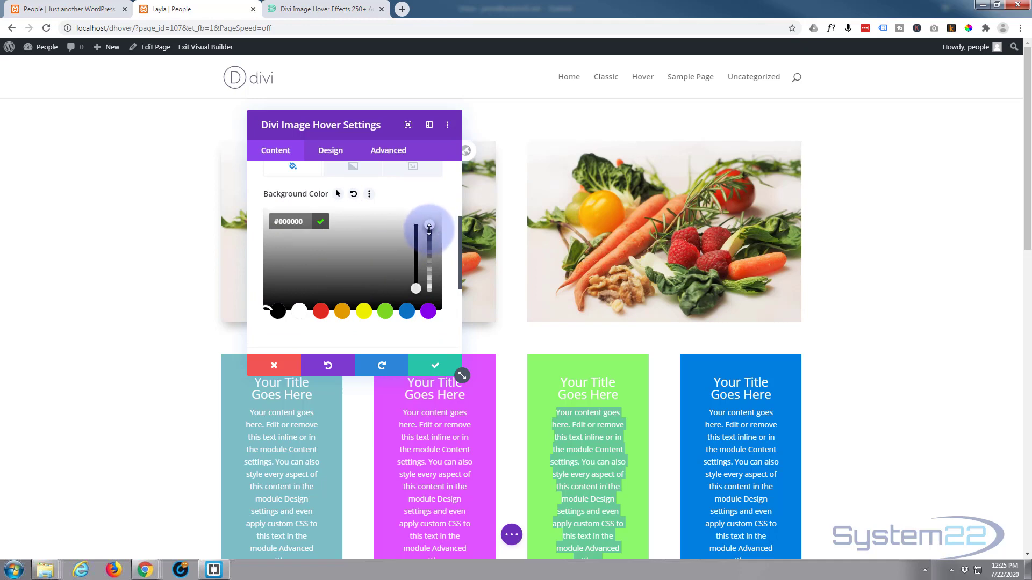
pyautogui.moveTo(429, 230); pyautogui.dragTo(430, 251)
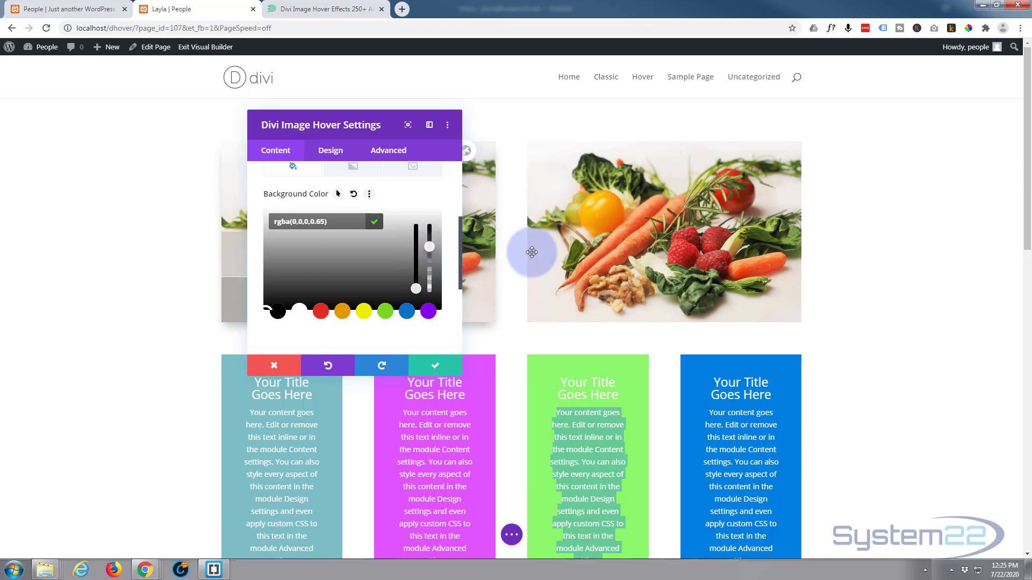
pyautogui.moveTo(554, 254)
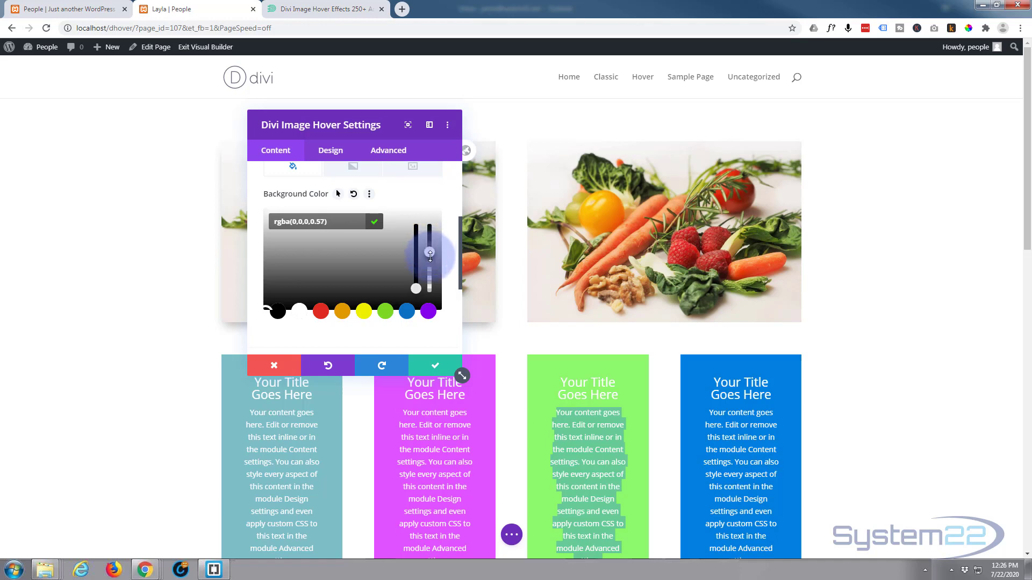
pyautogui.moveTo(430, 255); pyautogui.dragTo(430, 256)
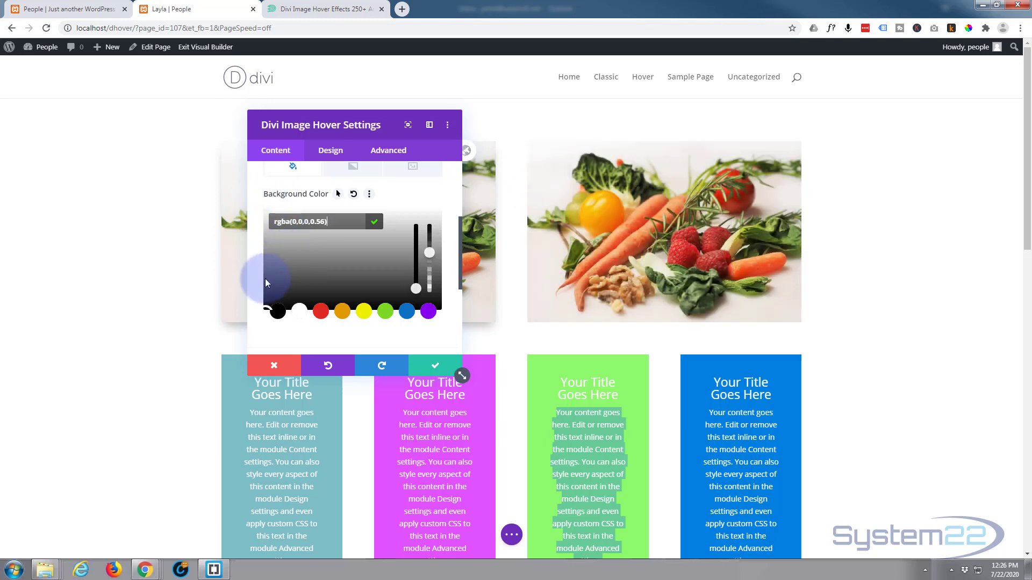
pyautogui.scroll(-2, 264, 279)
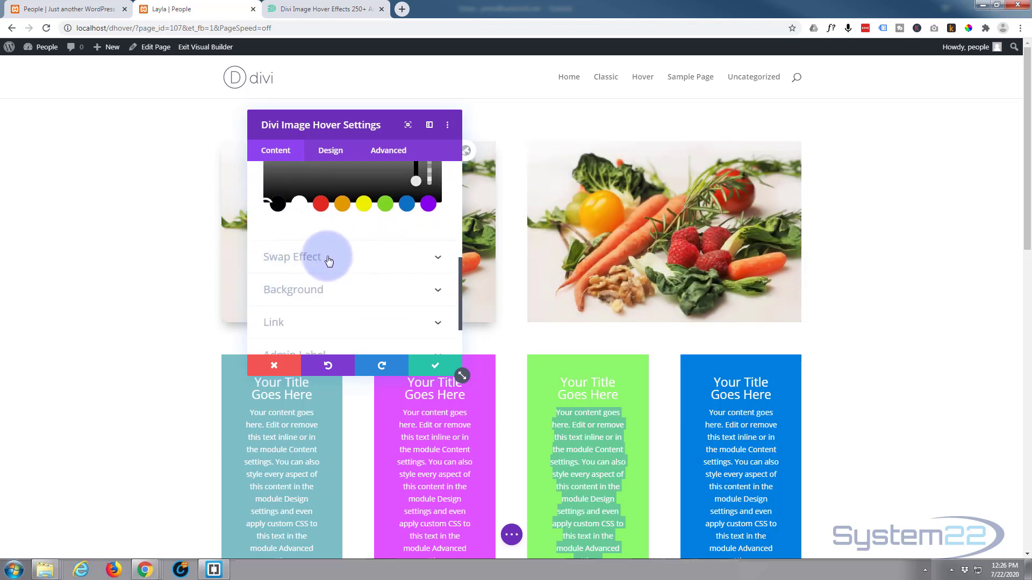
pyautogui.moveTo(537, 231)
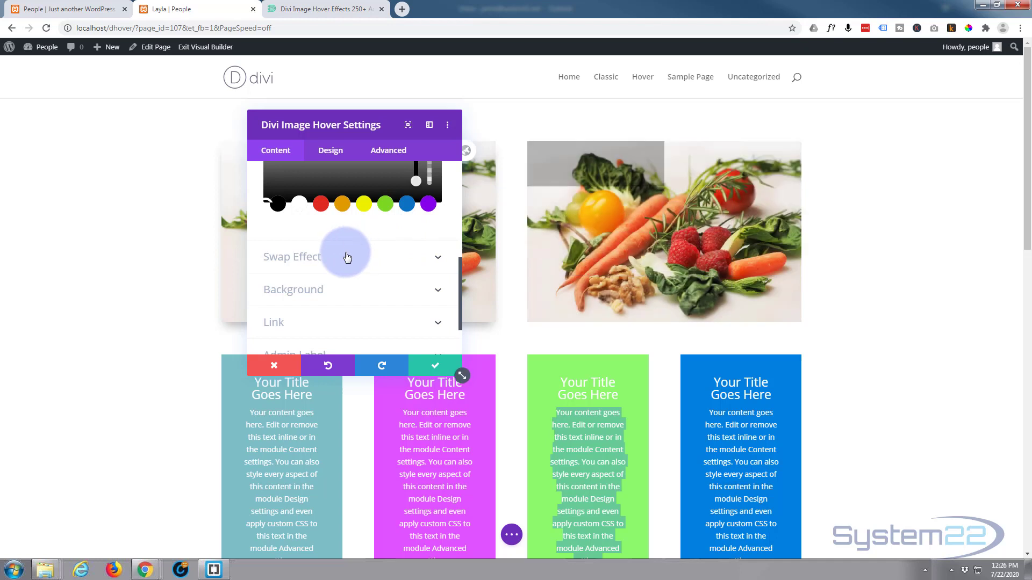
# - Review the link options for the whole hover module
pyautogui.scroll(-2, 346, 293)
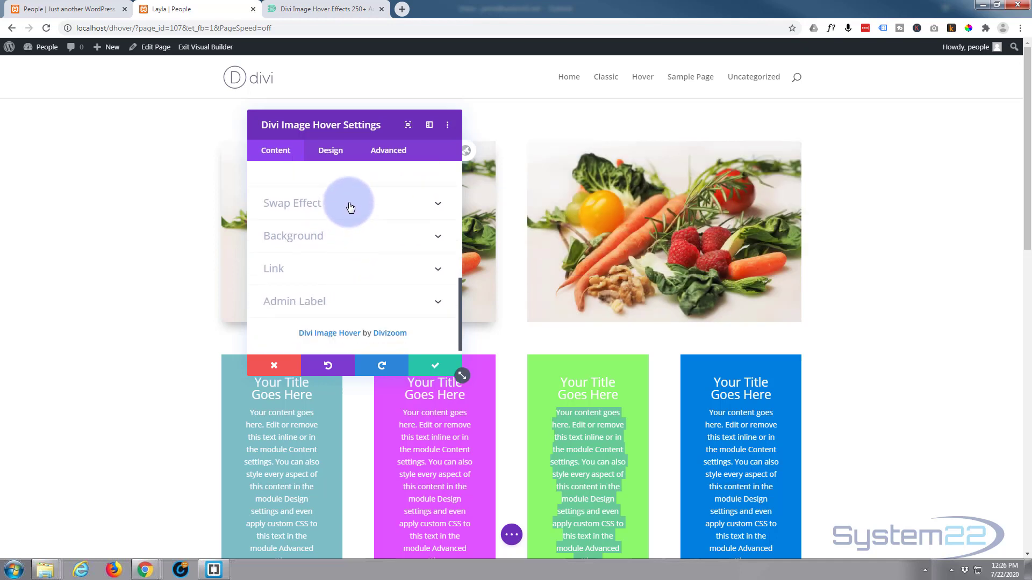
pyautogui.click(315, 274)
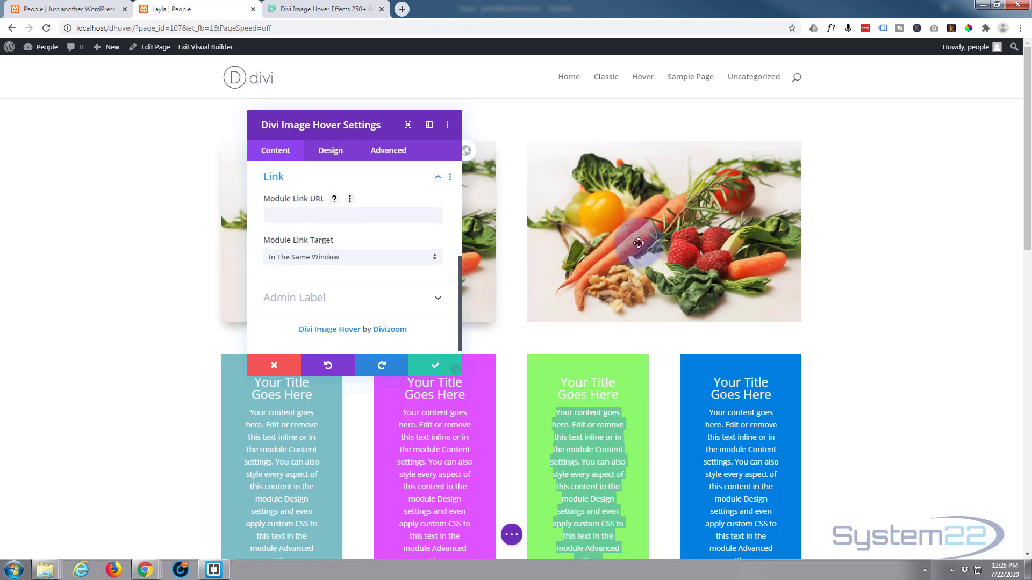
pyautogui.moveTo(640, 241)
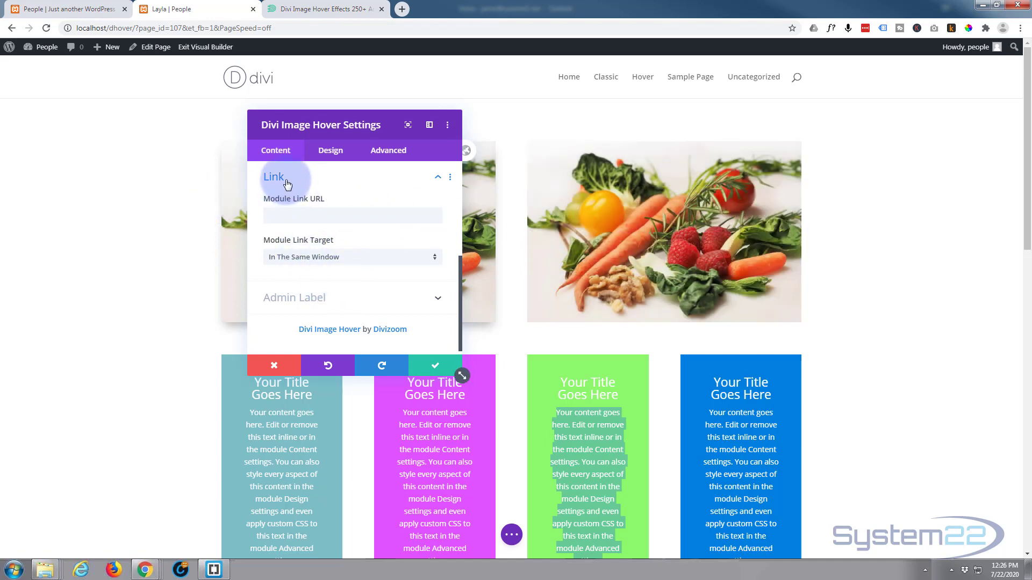
# - Set the hover title's font weight to Semi Bold in the module's design settings
pyautogui.click(331, 152)
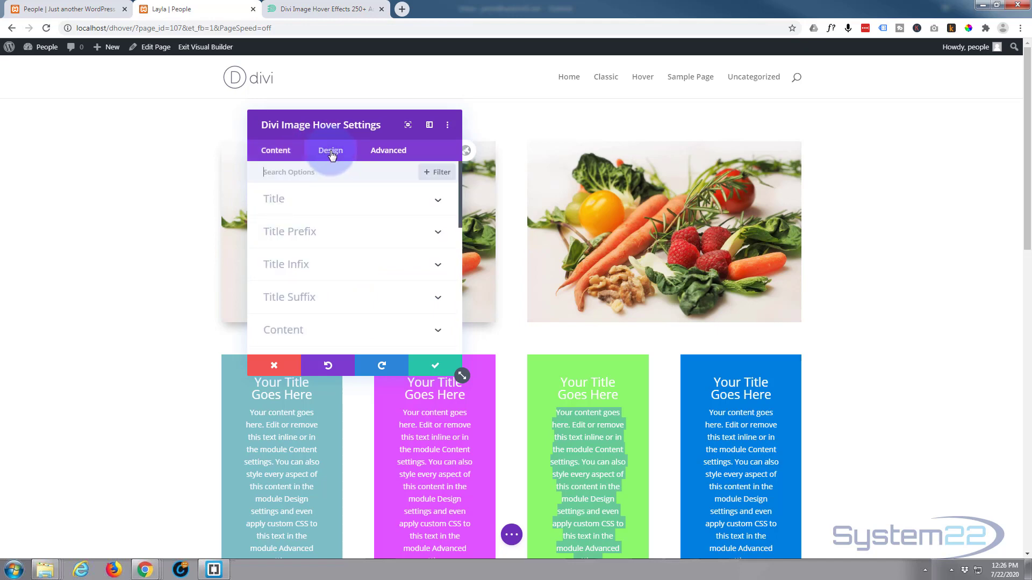
pyautogui.click(326, 202)
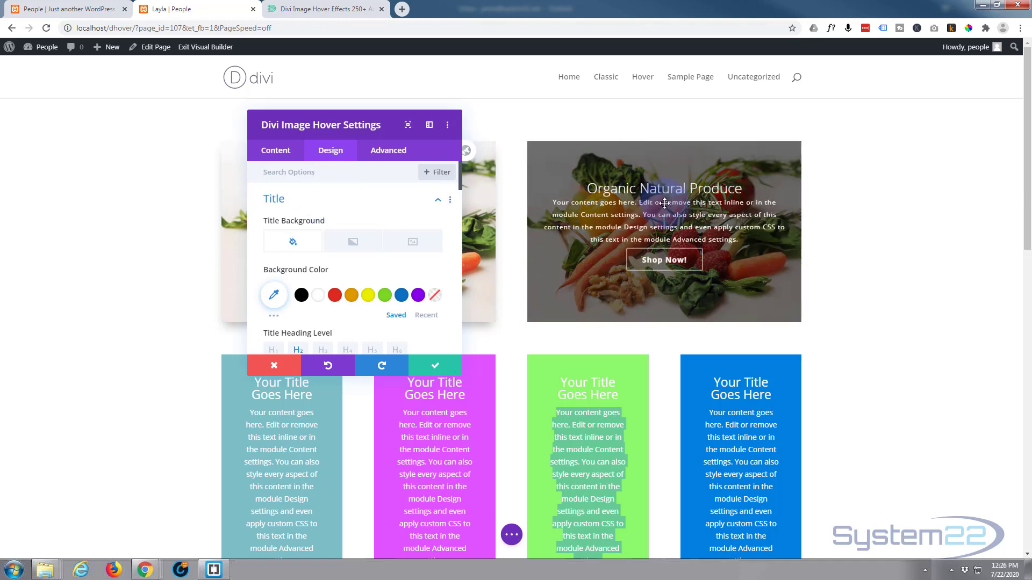
pyautogui.scroll(-2, 393, 242)
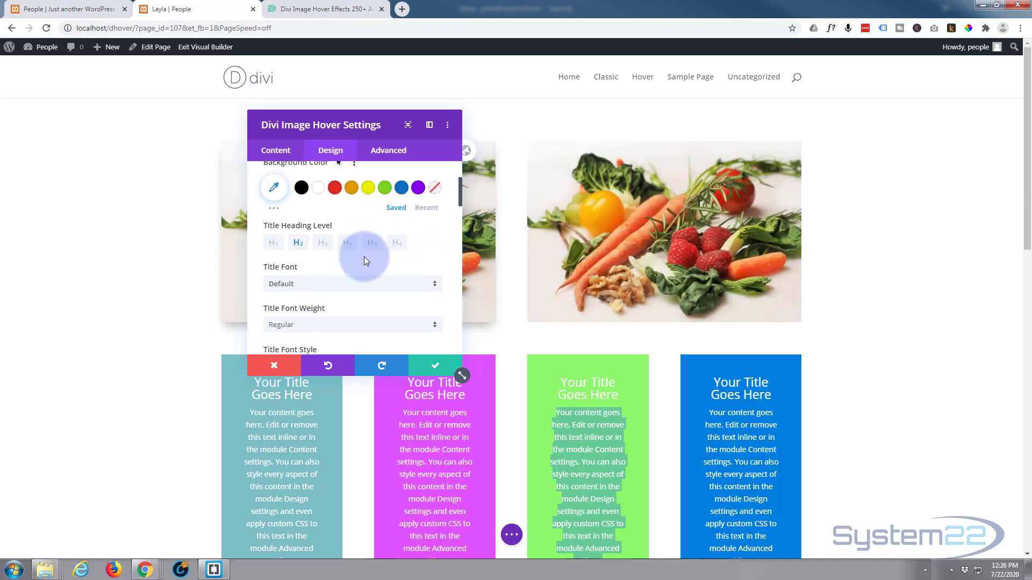
pyautogui.click(314, 326)
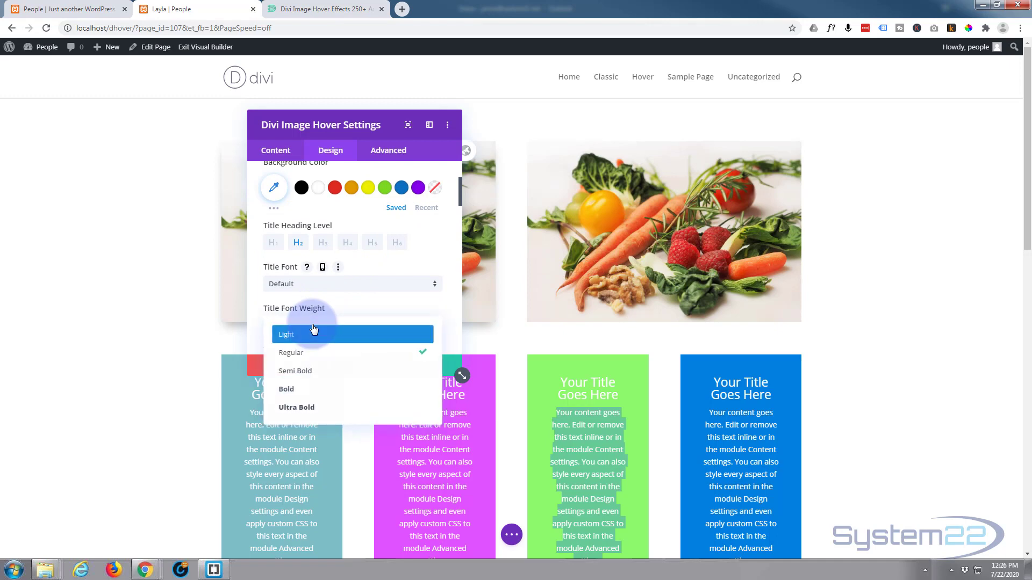
pyautogui.click(310, 371)
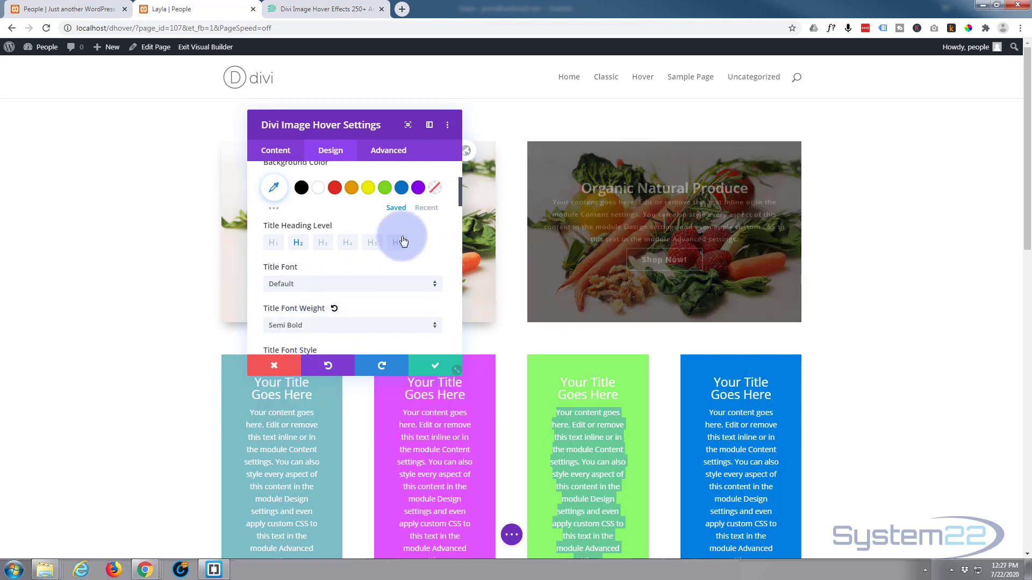
# - Review the remaining title design options, from text alignment, color and size through box shadow, and preview the hover effect
pyautogui.scroll(-1, 384, 241)
pyautogui.scroll(-2, 384, 241)
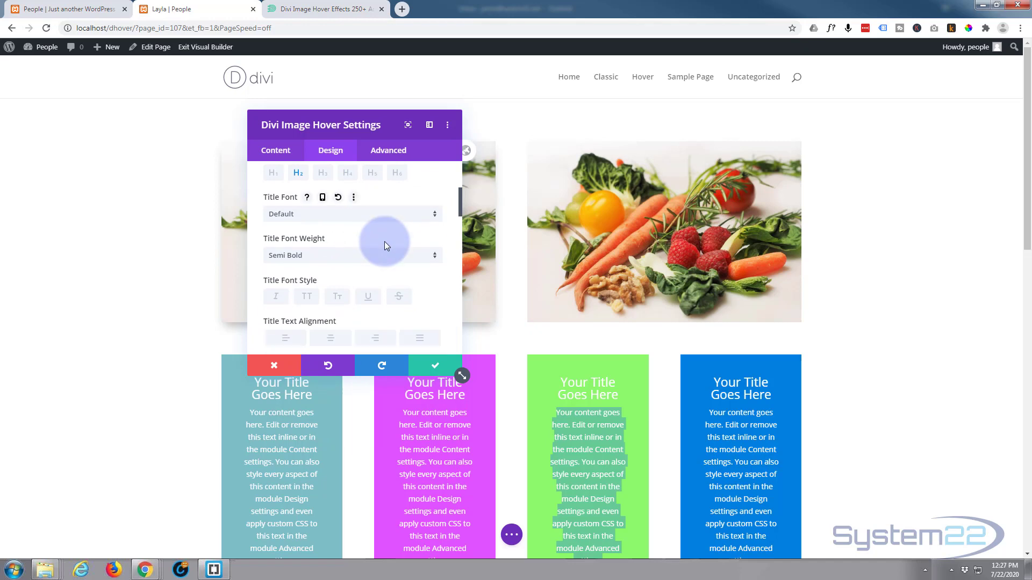
pyautogui.scroll(-1, 384, 241)
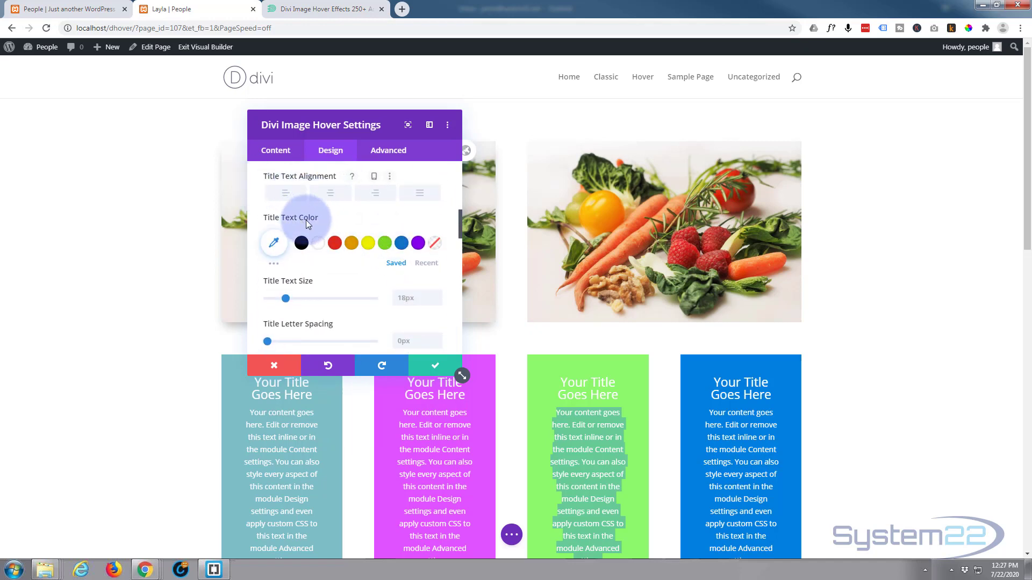
pyautogui.scroll(-2, 318, 232)
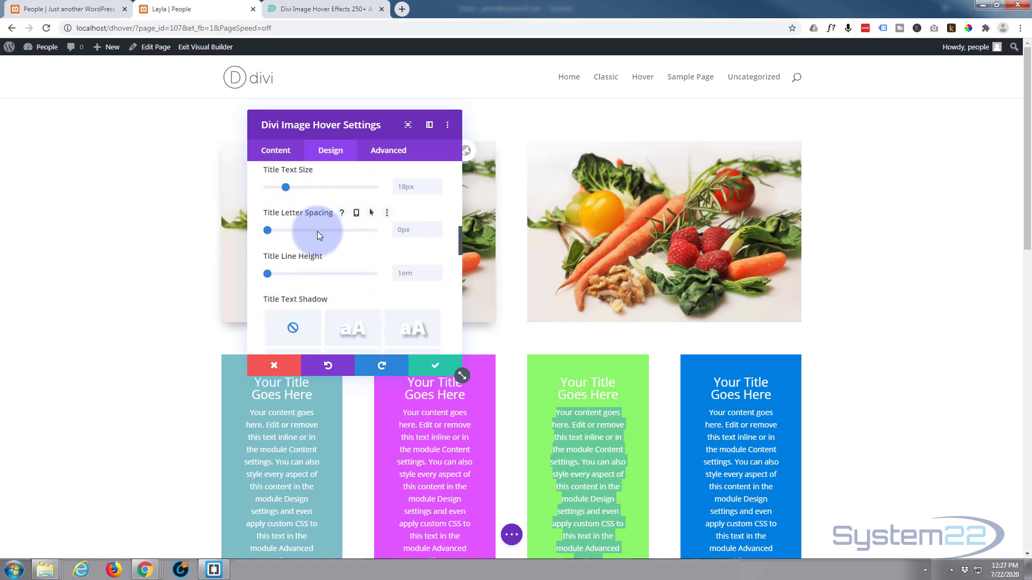
pyautogui.scroll(-4, 318, 232)
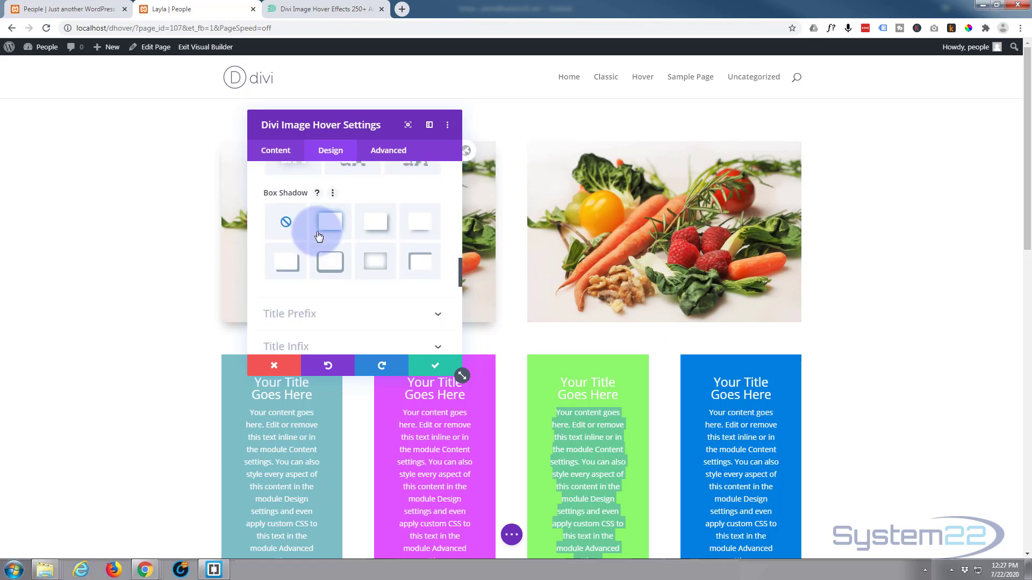
pyautogui.scroll(-1, 316, 233)
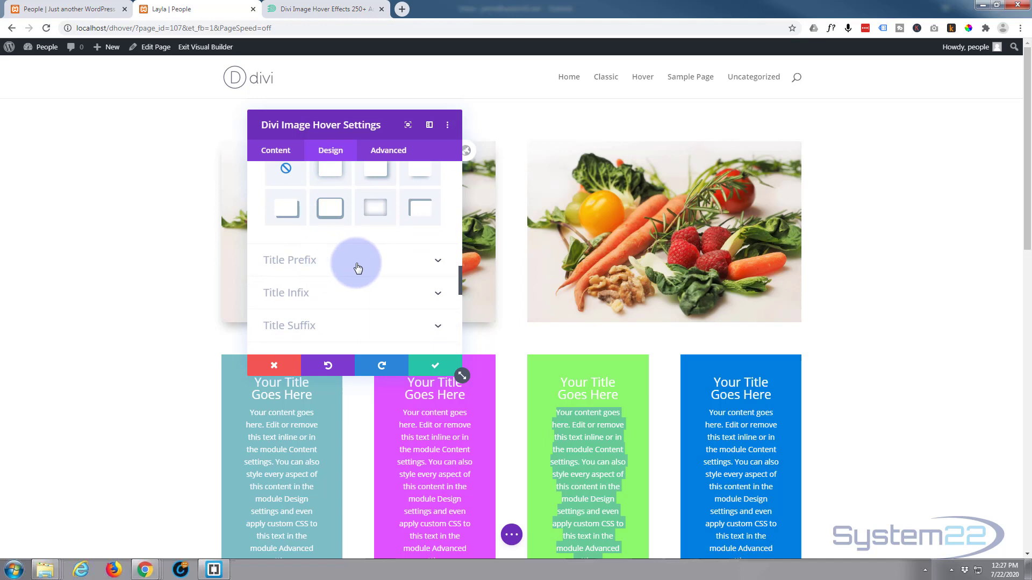
pyautogui.moveTo(572, 215)
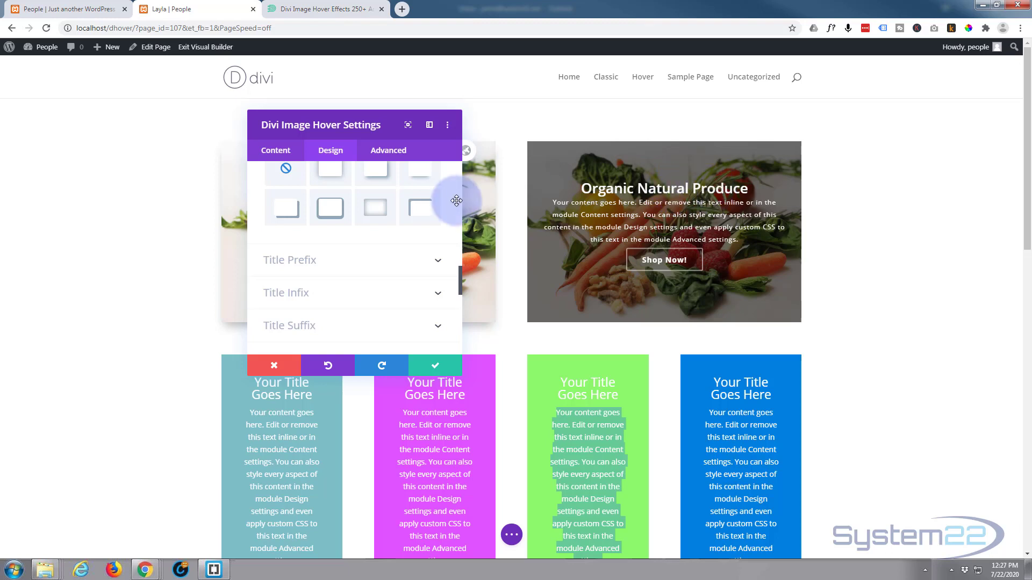
# - Give the title infix a green background color and set its font weight to Ultra Bold
pyautogui.click(350, 294)
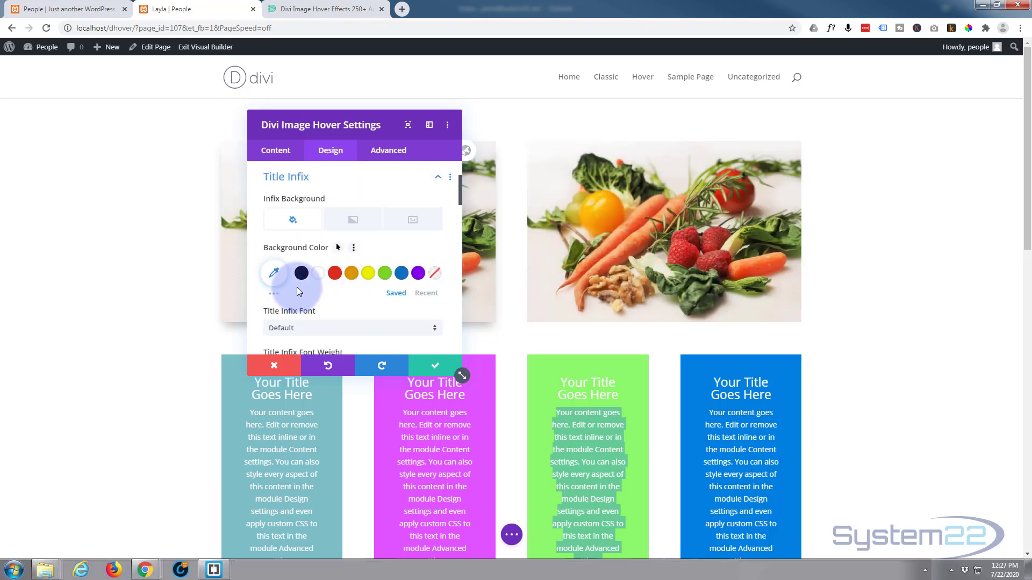
pyautogui.click(375, 282)
pyautogui.scroll(-1, 360, 287)
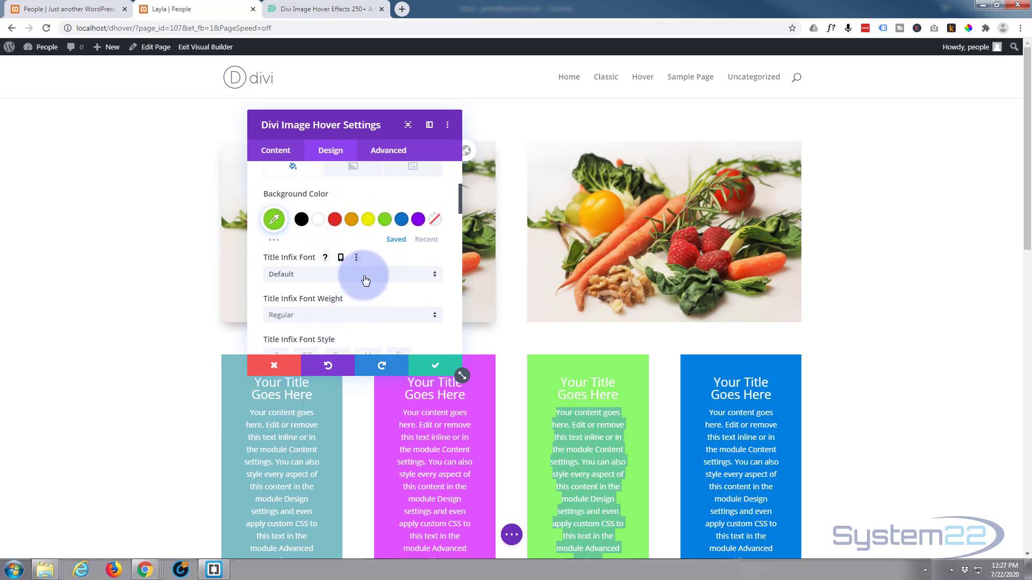
pyautogui.scroll(-1, 347, 311)
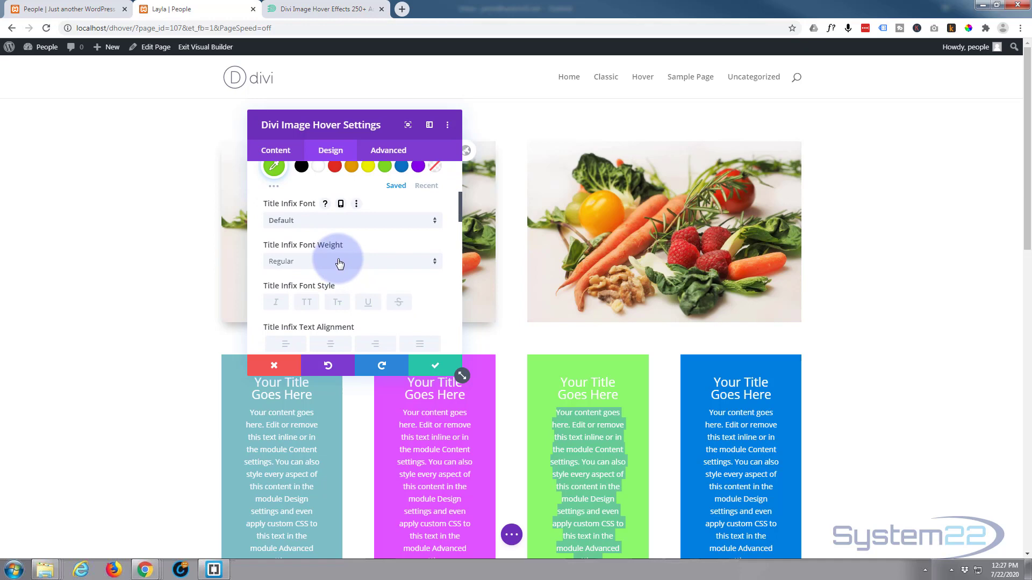
pyautogui.click(340, 262)
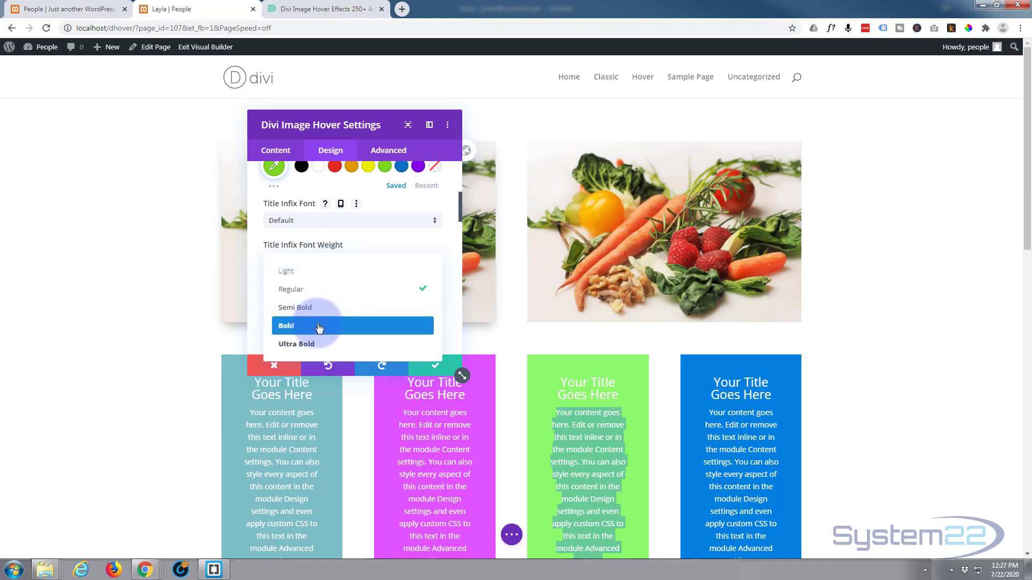
pyautogui.click(318, 326)
pyautogui.click(326, 265)
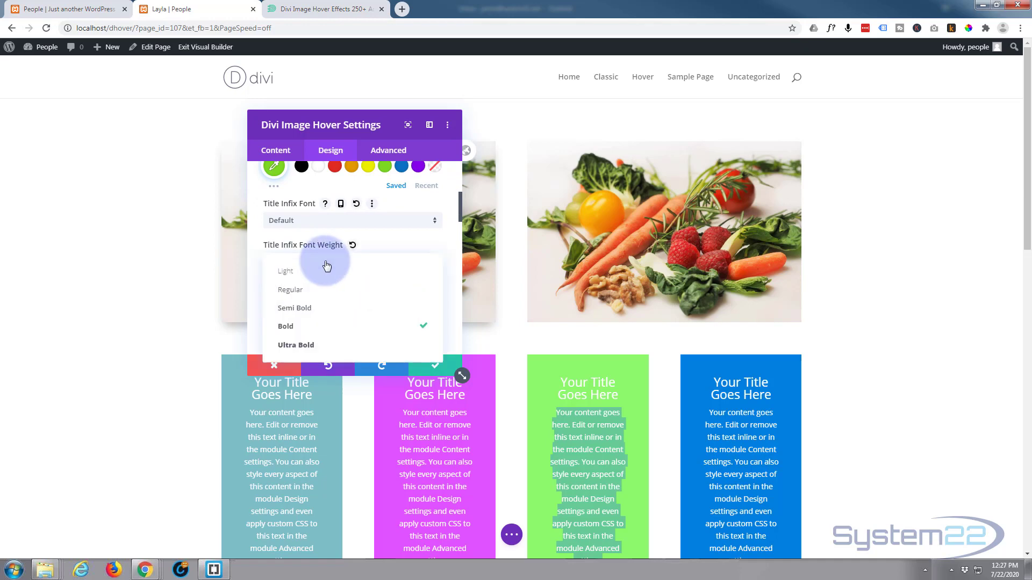
pyautogui.click(301, 347)
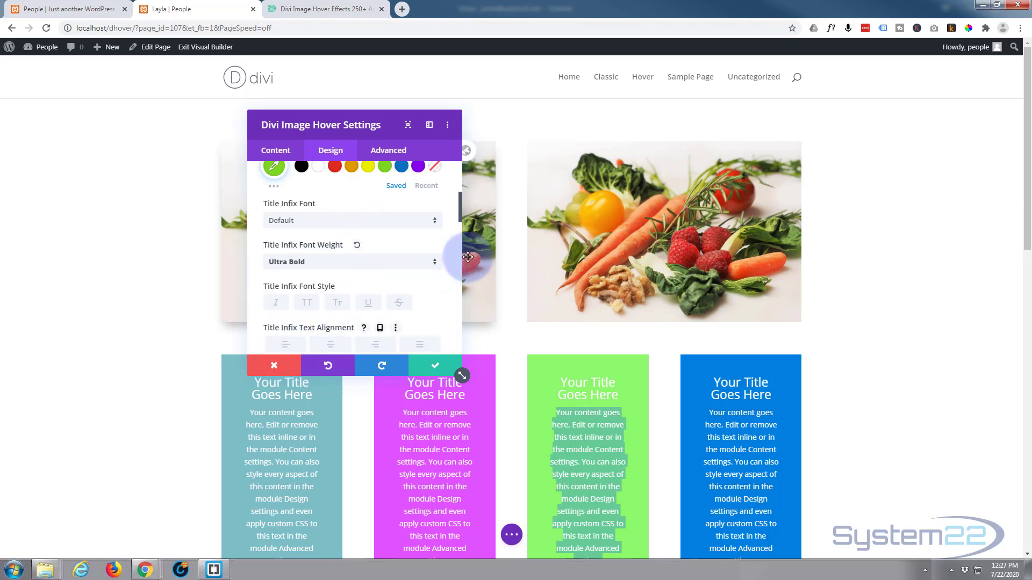